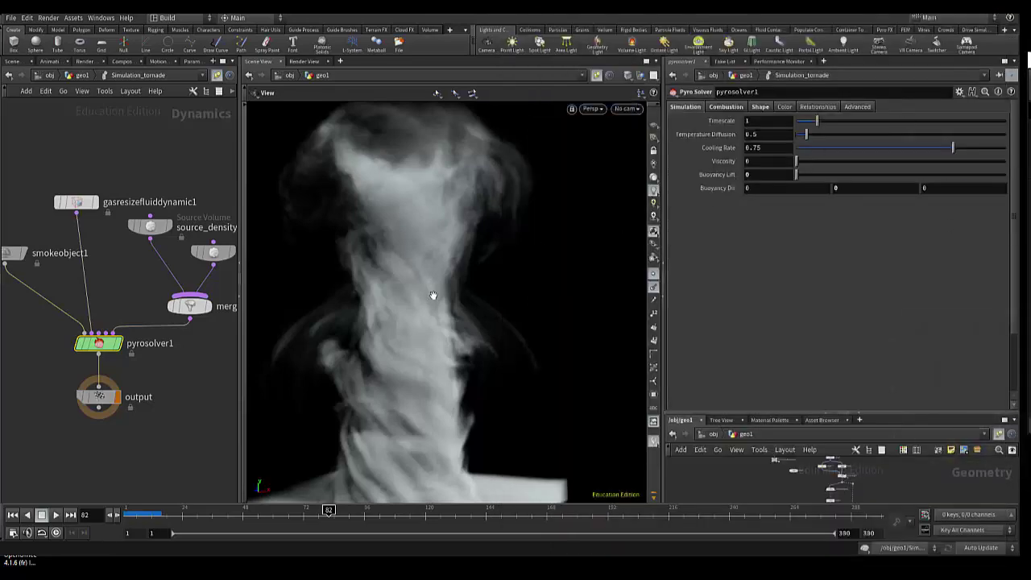
Step: Orbit the viewport around the twisting smoke column and recentre the network on pyrosolver1
{"action": "mouse_move", "coordinate": [433, 295]}
{"action": "left_mouse_down"}
{"action": "mouse_move", "coordinate": [444, 338]}
{"action": "mouse_move", "coordinate": [435, 306]}
{"action": "mouse_move", "coordinate": [451, 322]}
{"action": "mouse_move", "coordinate": [430, 319]}
{"action": "mouse_move", "coordinate": [448, 320]}
{"action": "left_mouse_up"}
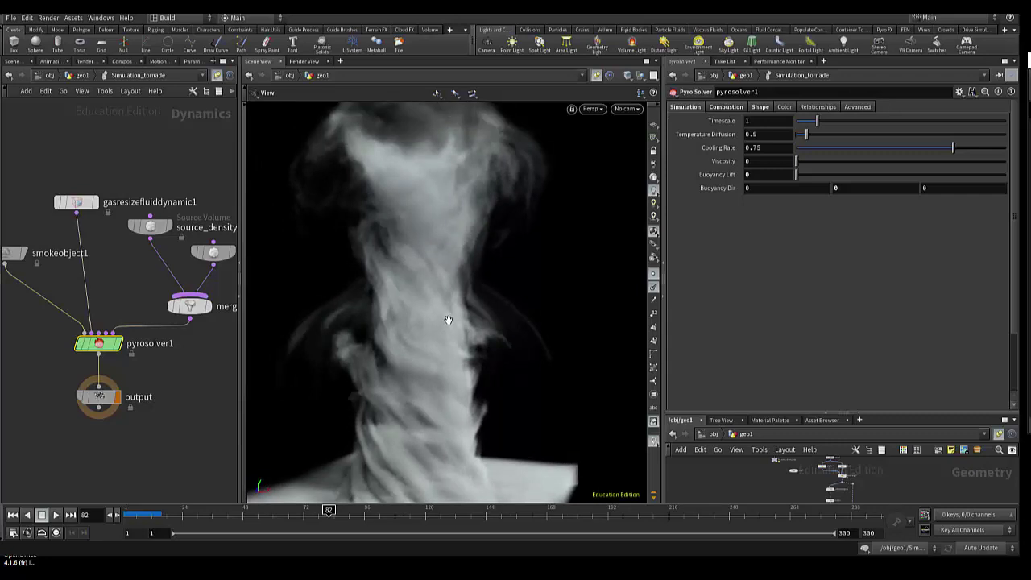
{"action": "mouse_move", "coordinate": [431, 330]}
{"action": "left_mouse_down"}
{"action": "mouse_move", "coordinate": [405, 338]}
{"action": "mouse_move", "coordinate": [427, 352]}
{"action": "mouse_move", "coordinate": [416, 329]}
{"action": "mouse_move", "coordinate": [359, 311]}
{"action": "left_mouse_up"}
{"action": "scroll", "coordinate": [101, 357], "scroll_direction": "down", "scroll_amount": 2}
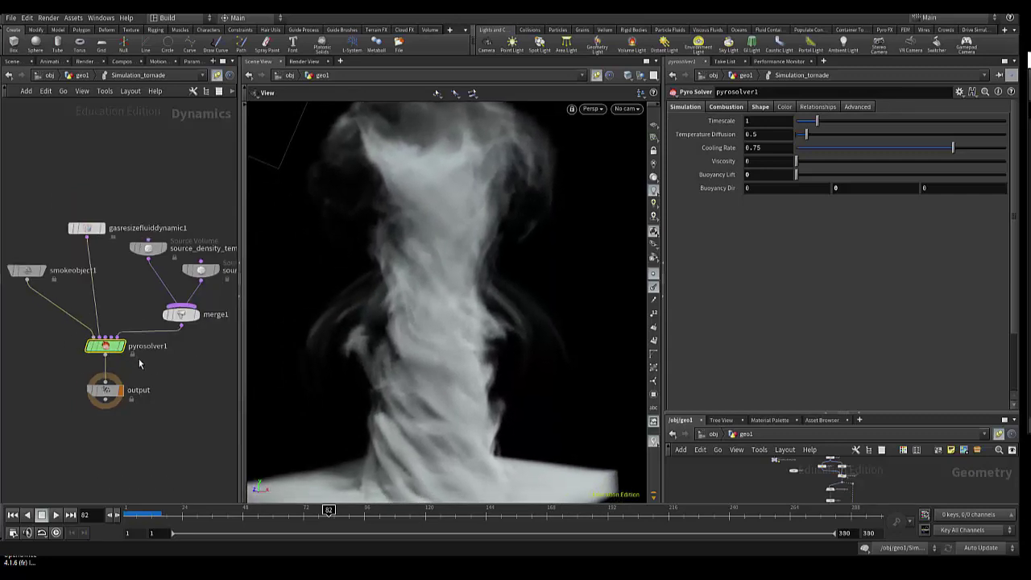
{"action": "scroll", "coordinate": [100, 357], "scroll_direction": "down", "scroll_amount": 1}
{"action": "middle_click_drag", "start_coordinate": [99, 339], "coordinate": [143, 358]}
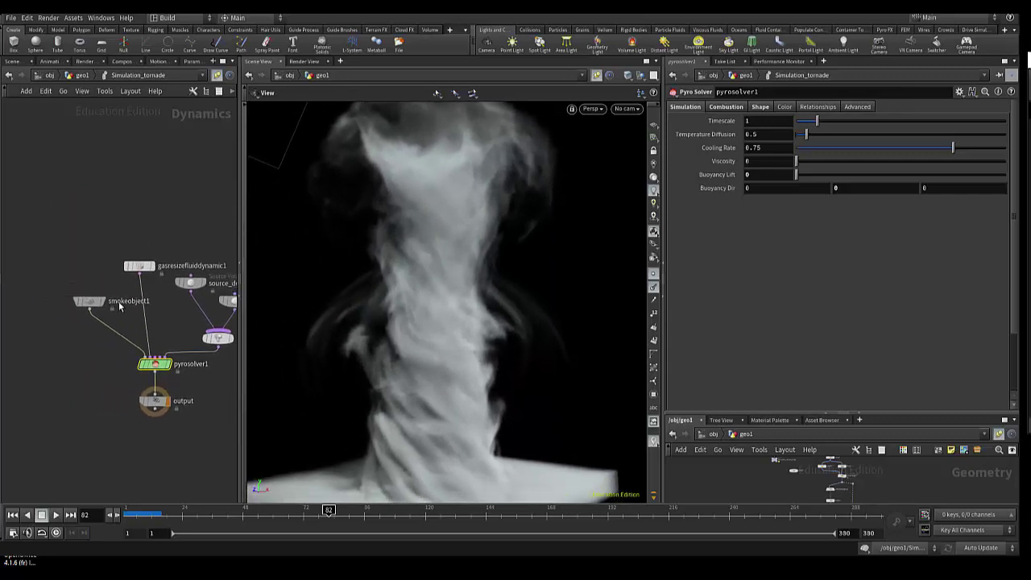
Step: Widen the network pane, step up to geo1 and select Simulation_tornade
{"action": "left_click_drag", "start_coordinate": [244, 212], "coordinate": [279, 211]}
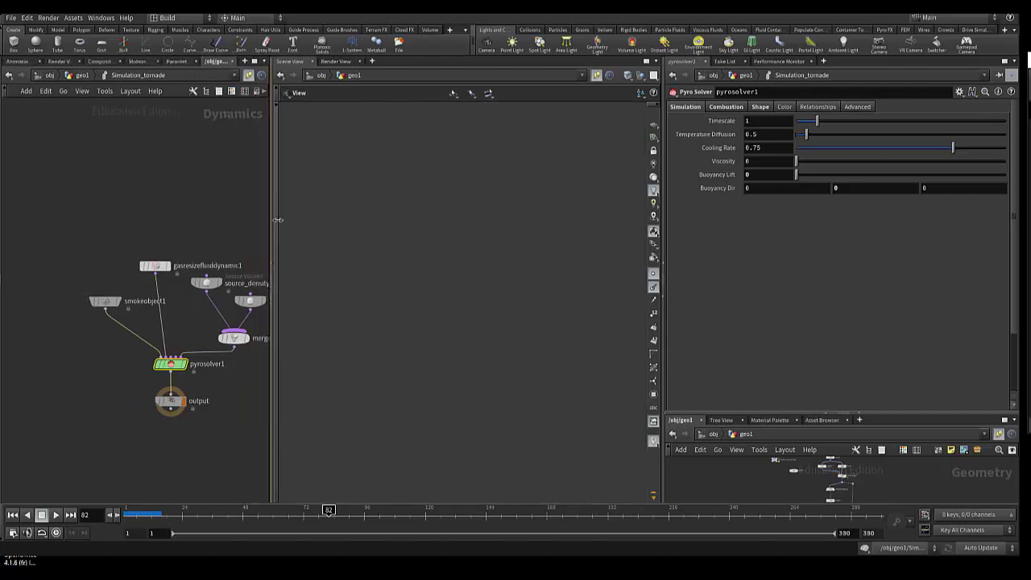
{"action": "left_click", "coordinate": [74, 75]}
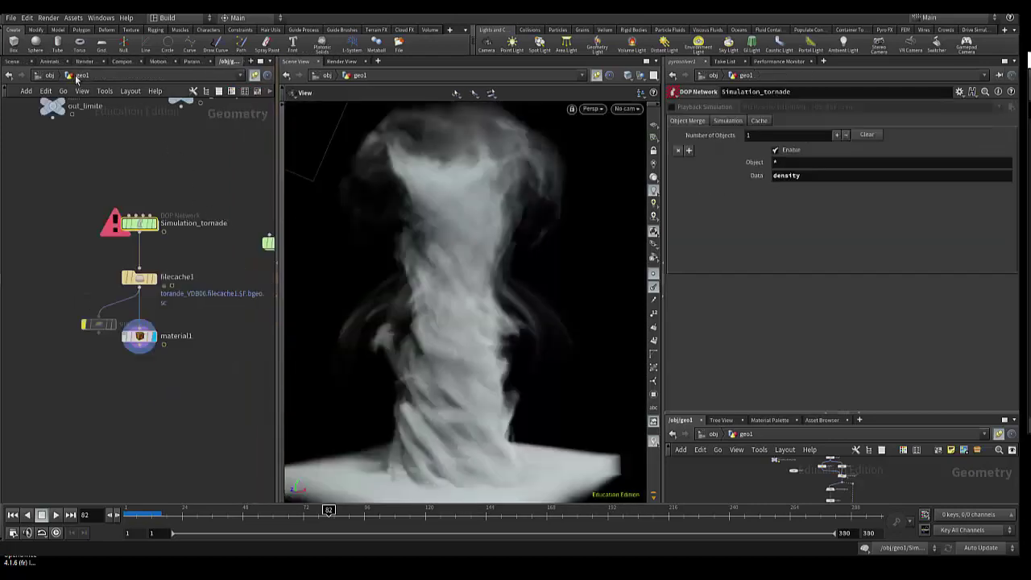
{"action": "left_click_drag", "start_coordinate": [120, 209], "coordinate": [134, 228]}
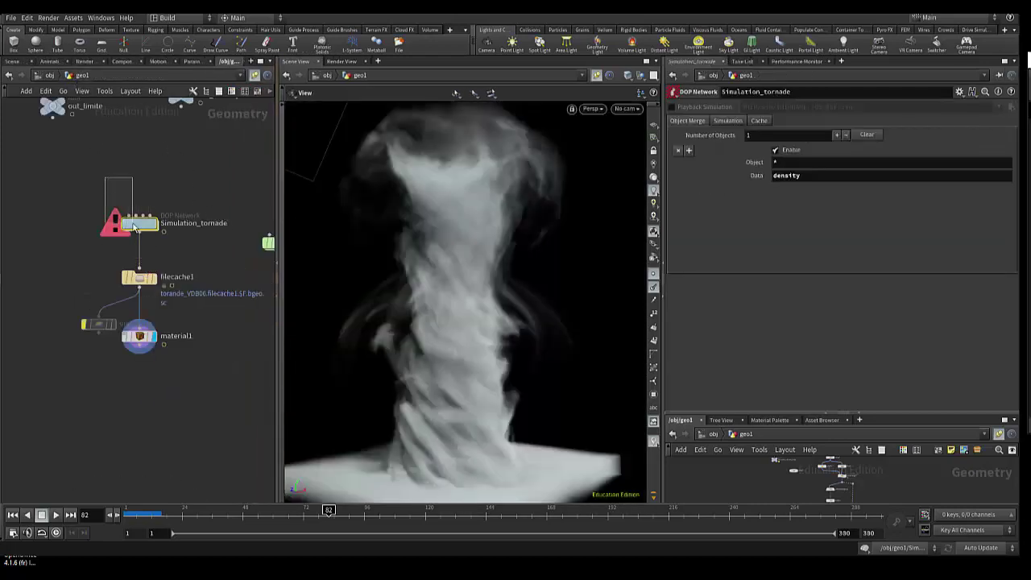
{"action": "scroll", "coordinate": [161, 297], "scroll_direction": "down", "scroll_amount": 3}
{"action": "scroll", "coordinate": [151, 277], "scroll_direction": "down", "scroll_amount": 2}
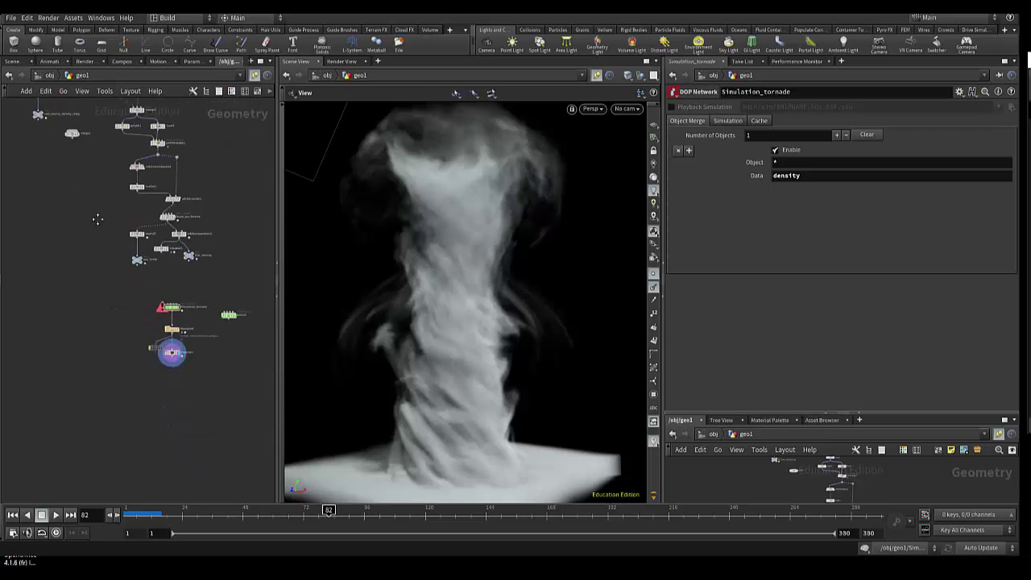
{"action": "scroll", "coordinate": [160, 352], "scroll_direction": "down", "scroll_amount": 2}
Step: Wire the eight selected source nodes into a new merge2 node near Turbulence
{"action": "left_click_drag", "start_coordinate": [115, 183], "coordinate": [165, 298]}
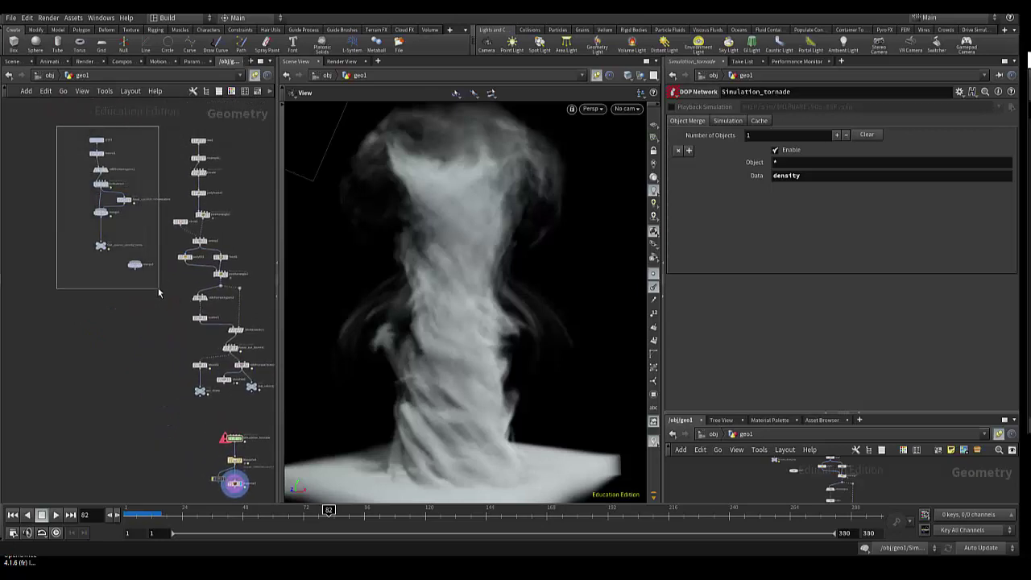
{"action": "mouse_move", "coordinate": [134, 260]}
{"action": "left_mouse_down"}
{"action": "mouse_move", "coordinate": [104, 144]}
{"action": "mouse_move", "coordinate": [134, 156]}
{"action": "mouse_move", "coordinate": [233, 482]}
{"action": "left_mouse_up"}
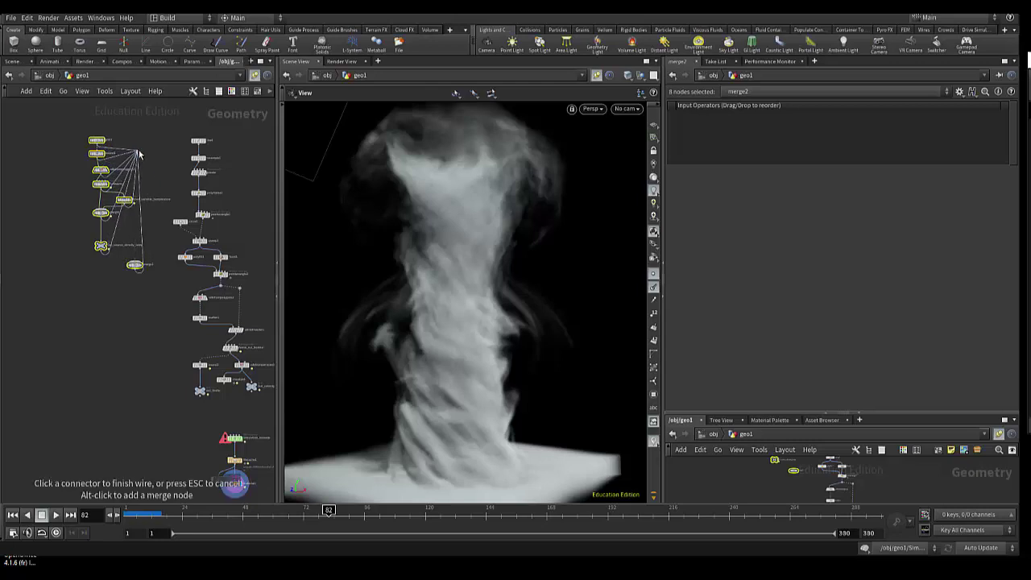
{"action": "left_click", "coordinate": [233, 480]}
{"action": "scroll", "coordinate": [125, 278], "scroll_direction": "up", "scroll_amount": 4}
{"action": "middle_click_drag", "start_coordinate": [86, 272], "coordinate": [80, 277]}
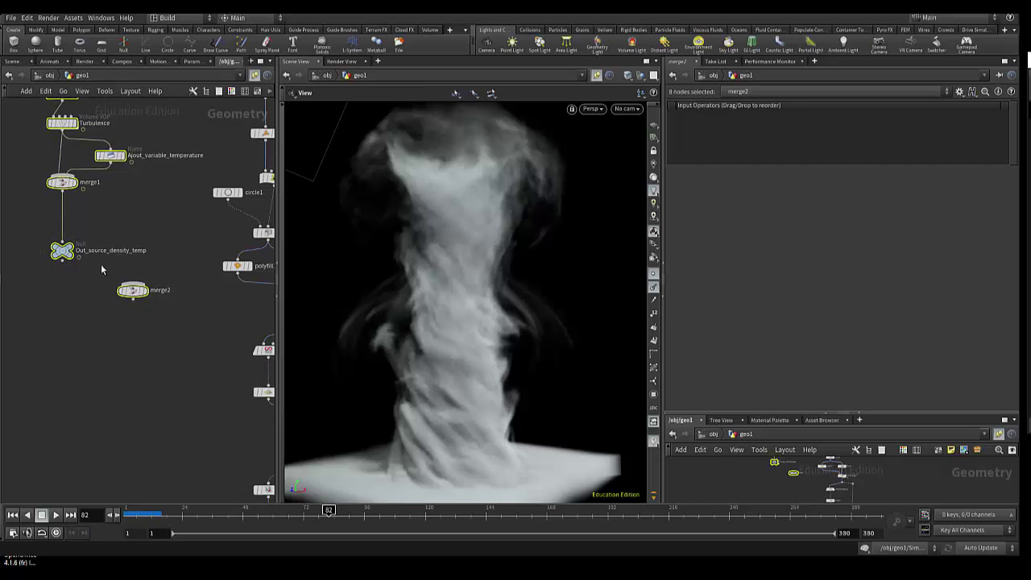
Step: Deselect all and pan through the geo1 chain from sweep down to material1
{"action": "left_click", "coordinate": [187, 292]}
{"action": "middle_click_drag", "start_coordinate": [193, 299], "coordinate": [159, 264]}
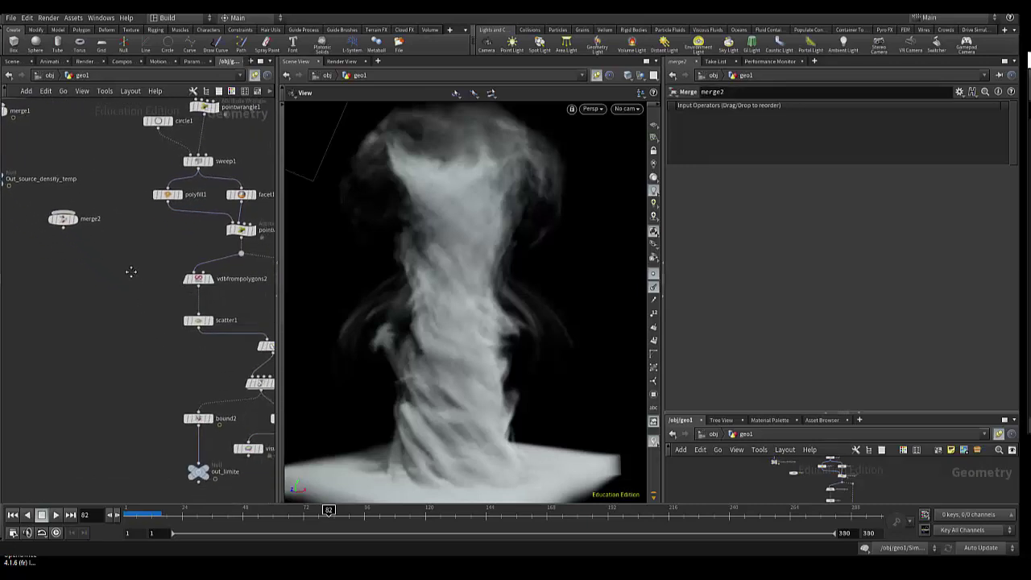
{"action": "mouse_move", "coordinate": [129, 232]}
{"action": "middle_mouse_down"}
{"action": "mouse_move", "coordinate": [83, 267]}
{"action": "mouse_move", "coordinate": [69, 193]}
{"action": "middle_mouse_up"}
{"action": "mouse_move", "coordinate": [178, 343]}
{"action": "middle_mouse_down"}
{"action": "mouse_move", "coordinate": [119, 322]}
{"action": "mouse_move", "coordinate": [147, 316]}
{"action": "middle_mouse_up"}
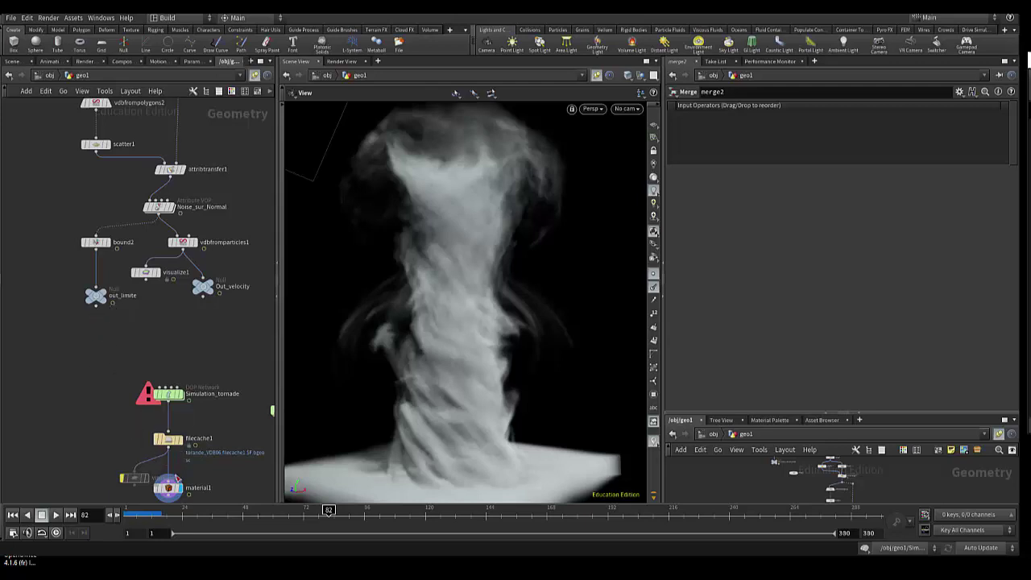
Step: Nudge Out_velocity slightly lower and vdbfromparticles1 slightly right
{"action": "left_click_drag", "start_coordinate": [204, 294], "coordinate": [207, 298]}
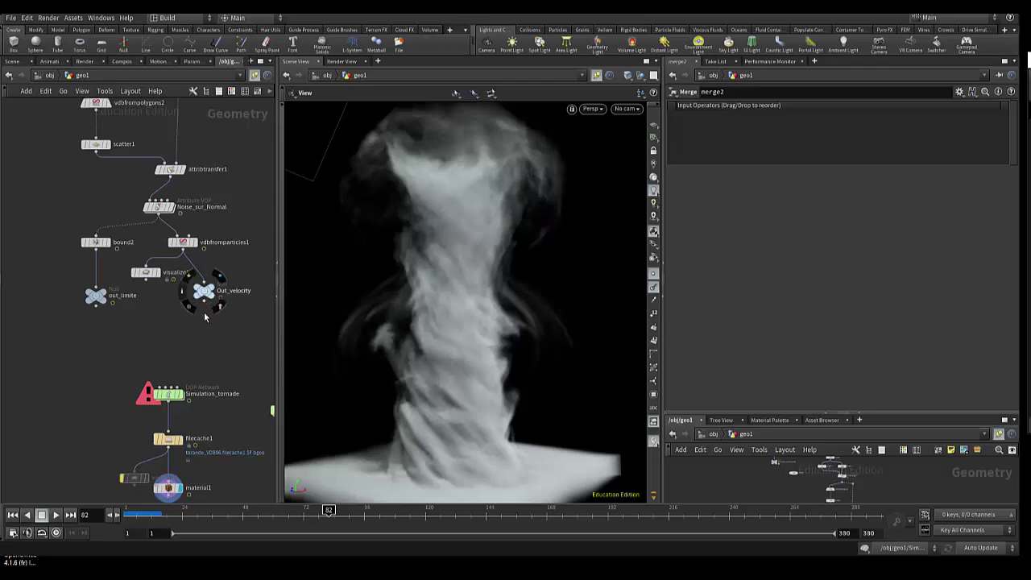
{"action": "left_click_drag", "start_coordinate": [208, 299], "coordinate": [203, 301]}
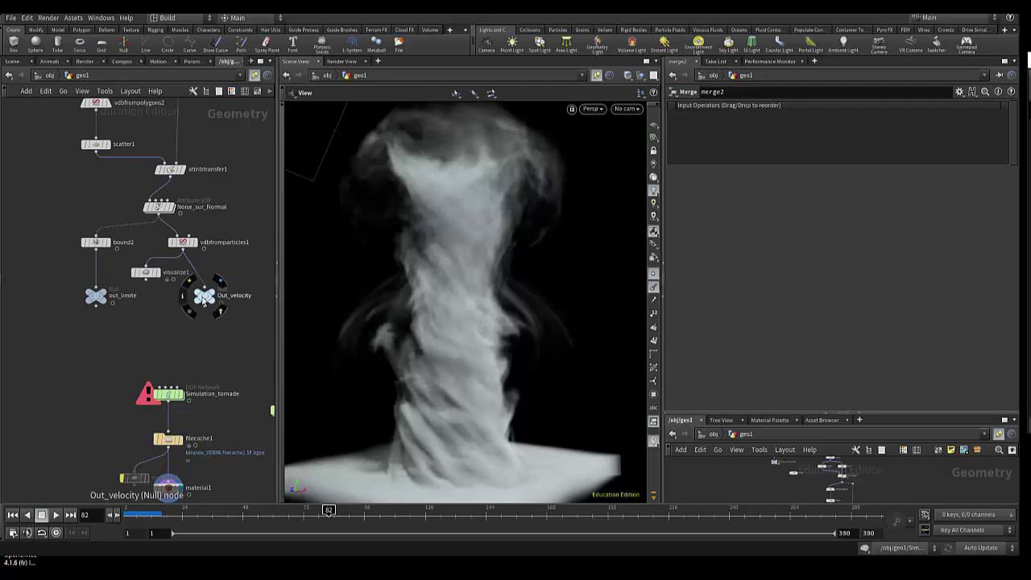
{"action": "left_click_drag", "start_coordinate": [191, 242], "coordinate": [208, 243]}
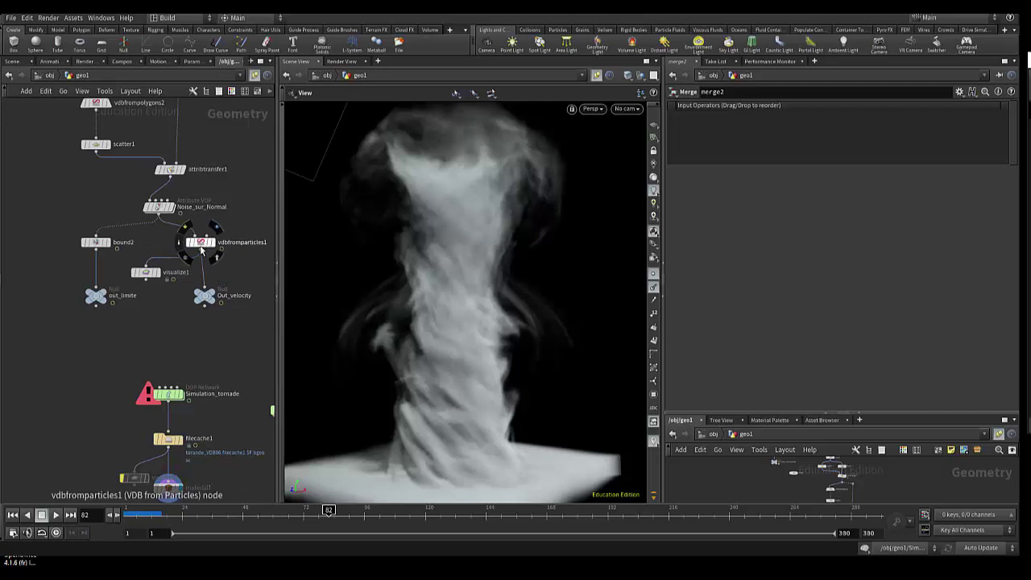
{"action": "middle_click_drag", "start_coordinate": [229, 392], "coordinate": [215, 323]}
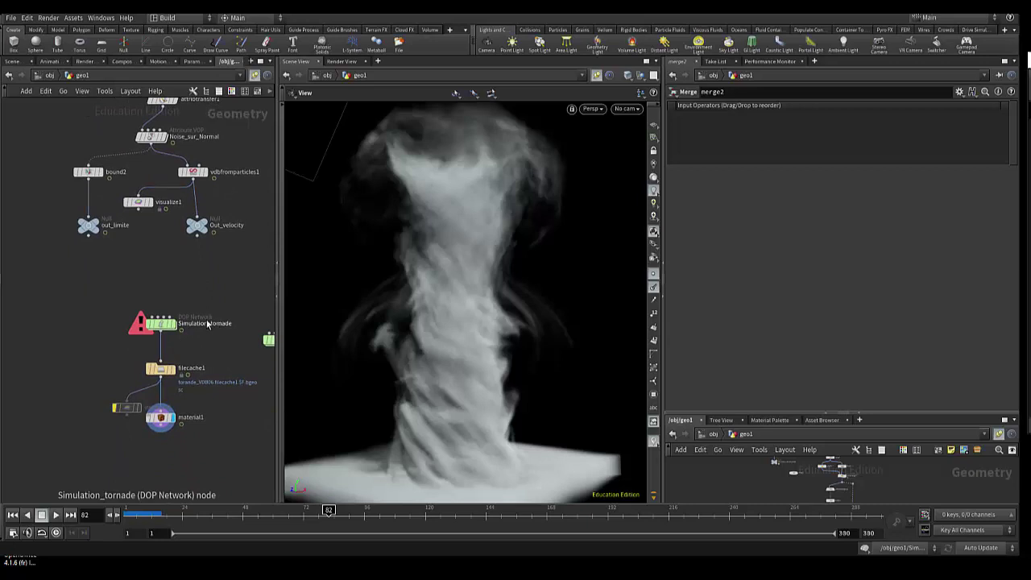
{"action": "mouse_move", "coordinate": [167, 487]}
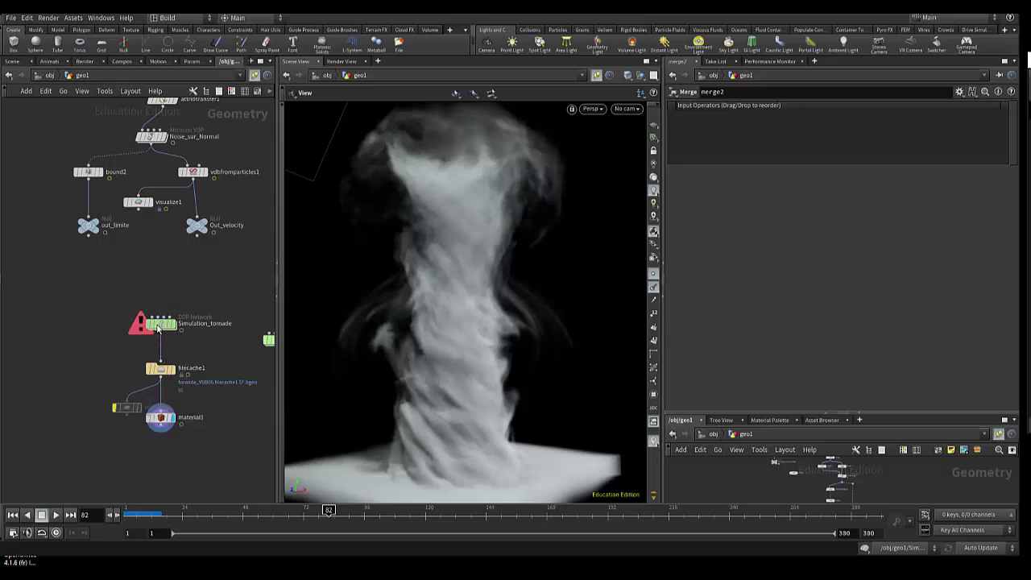
Step: Inside Simulation_tornade, show source_density_temp's Source Volume path /obj/geo1/Out_source_density_temp
{"action": "double_click", "coordinate": [161, 325]}
{"action": "scroll", "coordinate": [179, 350], "scroll_direction": "up", "scroll_amount": 2}
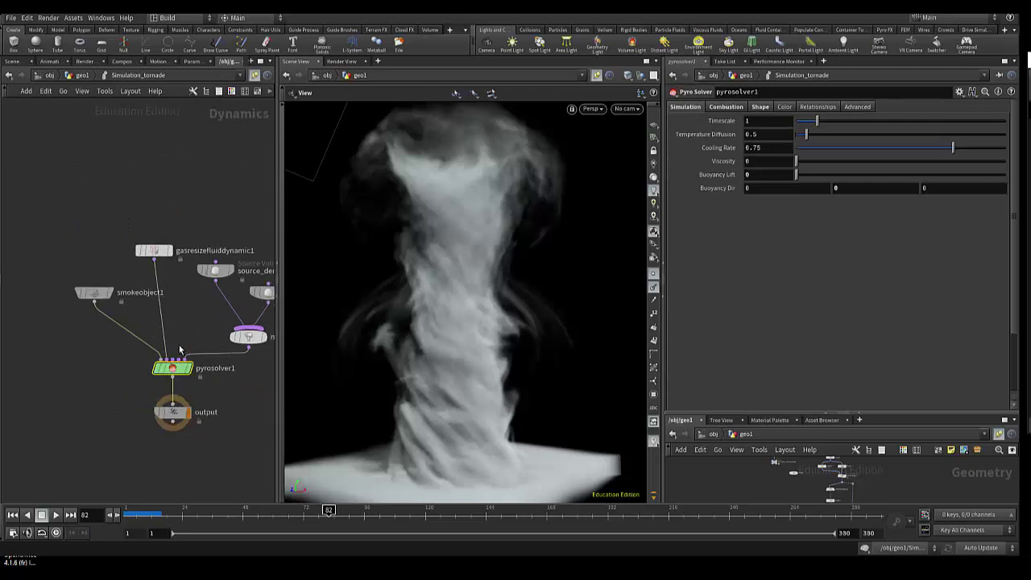
{"action": "middle_click_drag", "start_coordinate": [184, 341], "coordinate": [138, 316]}
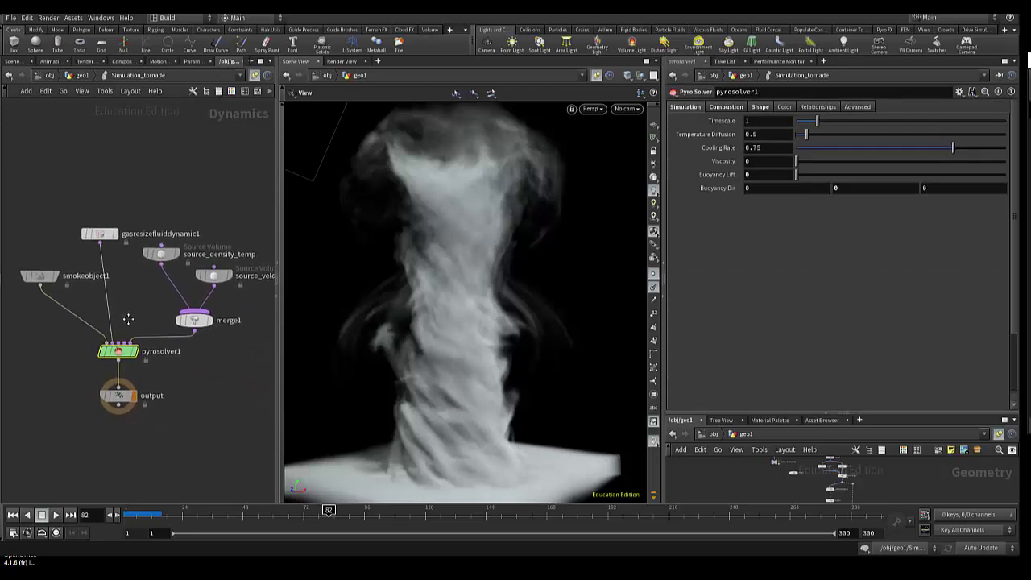
{"action": "mouse_move", "coordinate": [173, 368]}
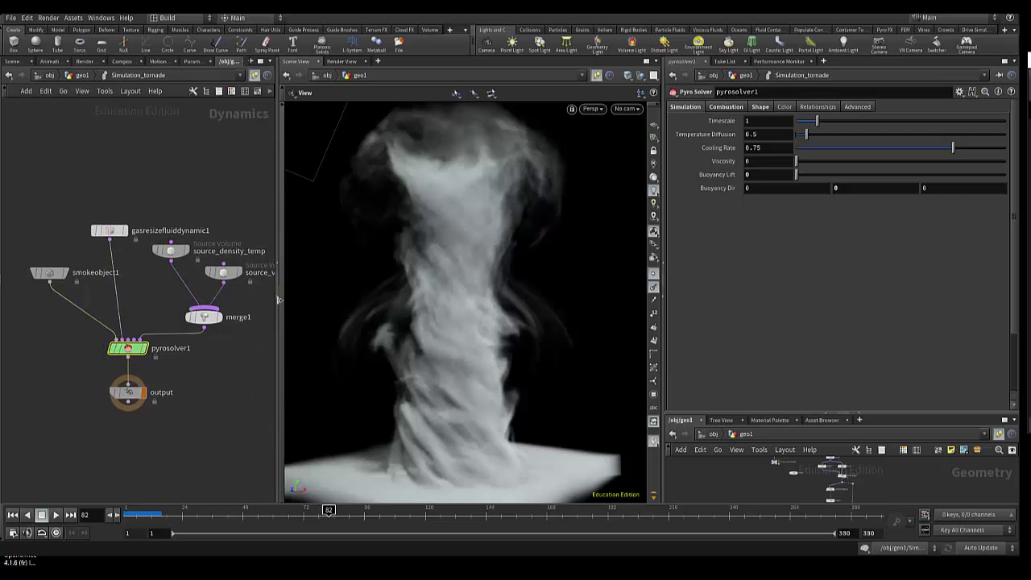
{"action": "left_click_drag", "start_coordinate": [278, 300], "coordinate": [304, 302]}
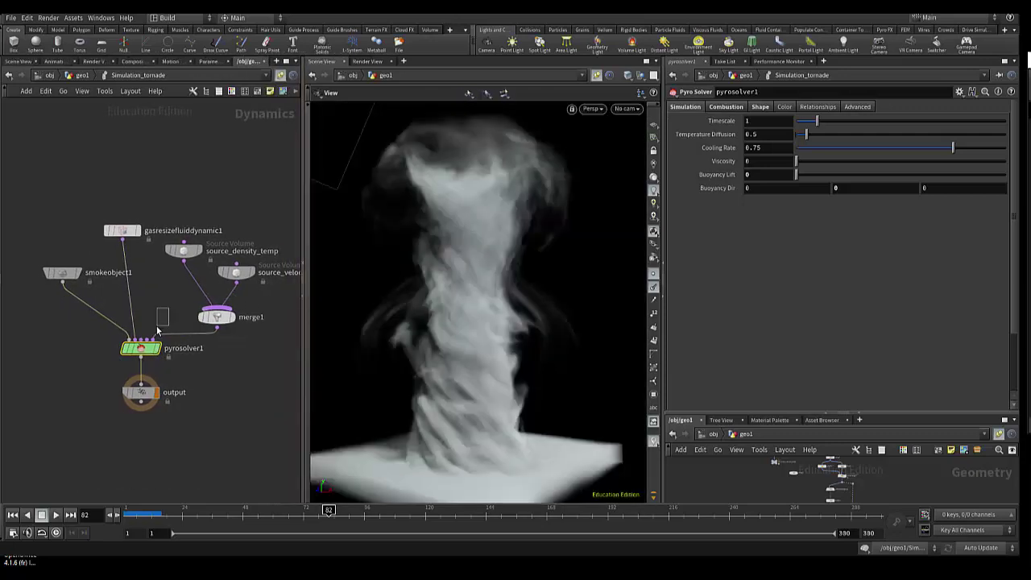
{"action": "middle_click_drag", "start_coordinate": [168, 306], "coordinate": [152, 311]}
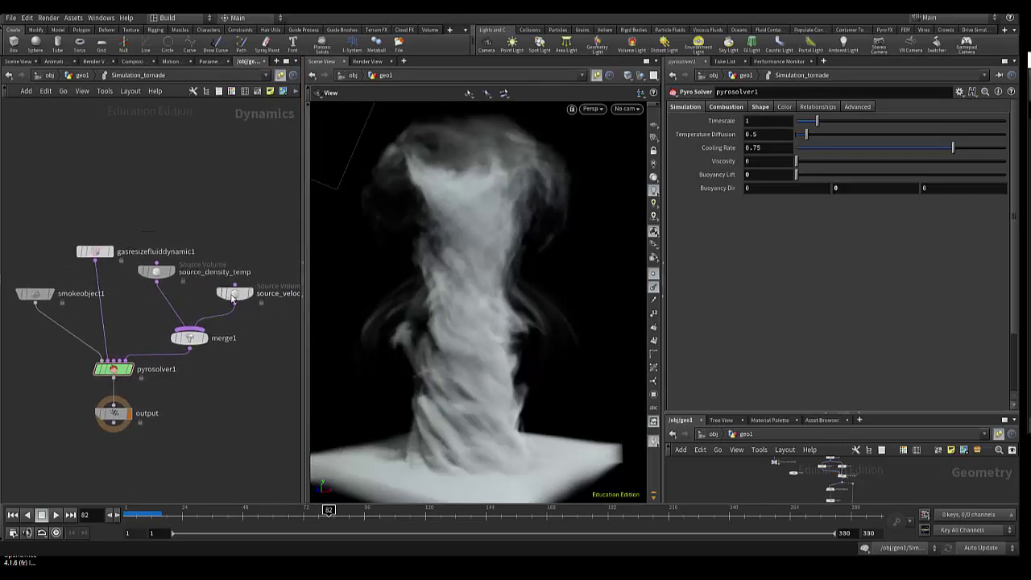
{"action": "left_click", "coordinate": [160, 279]}
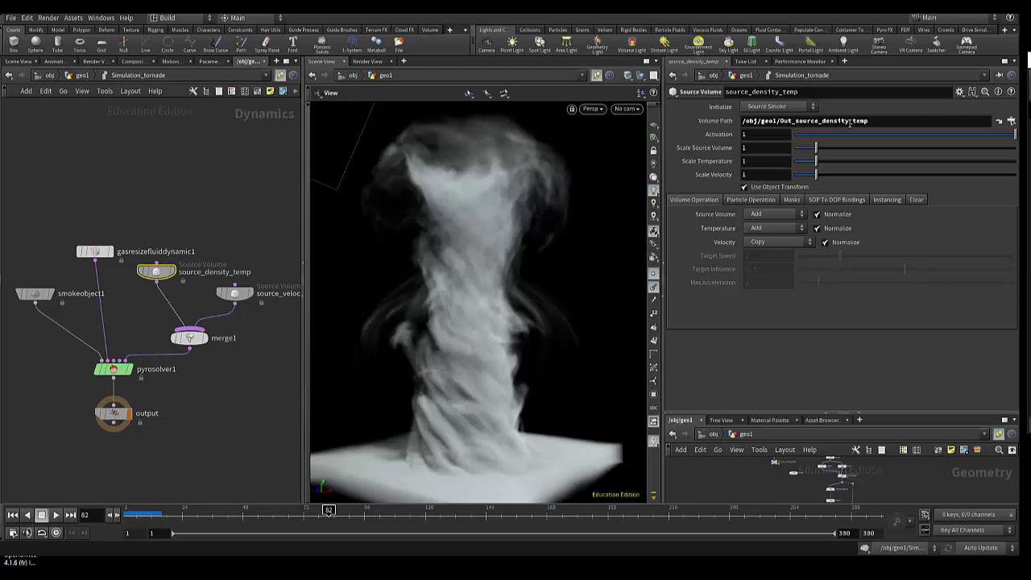
Step: Compare the two sources' settings, ending on source_velocity with Scale Velocity 5 and Velocity Copy
{"action": "left_click", "coordinate": [233, 297]}
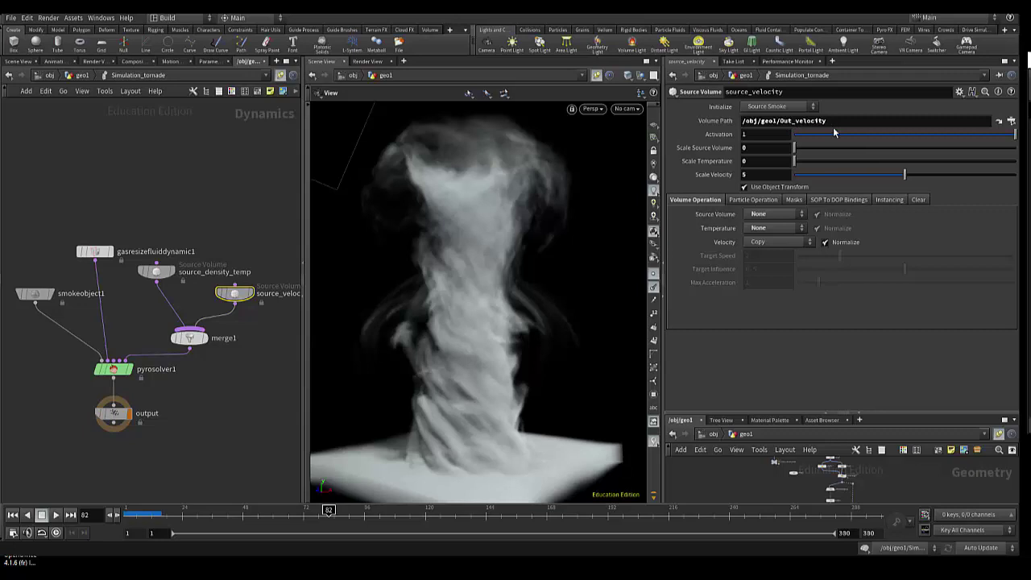
{"action": "left_click", "coordinate": [156, 271]}
{"action": "mouse_move", "coordinate": [190, 339]}
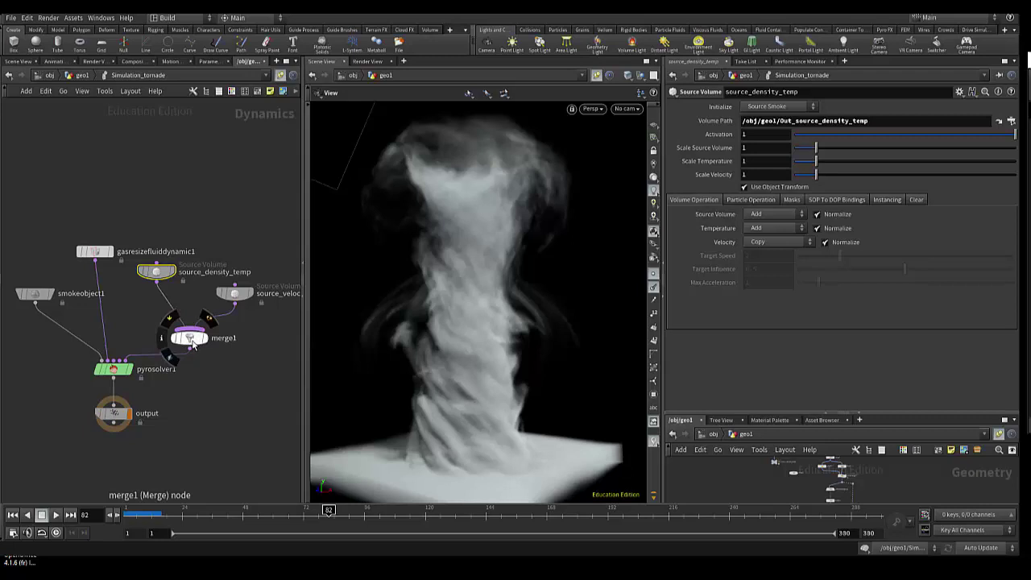
{"action": "scroll", "coordinate": [120, 372], "scroll_direction": "up", "scroll_amount": 3}
{"action": "scroll", "coordinate": [125, 370], "scroll_direction": "up", "scroll_amount": 2}
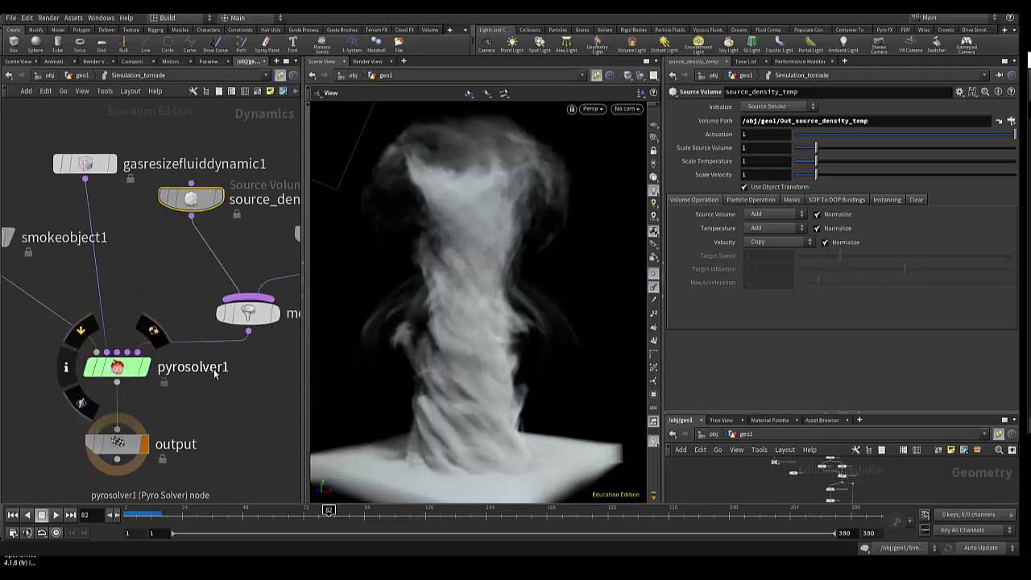
{"action": "middle_click_drag", "start_coordinate": [215, 372], "coordinate": [184, 376]}
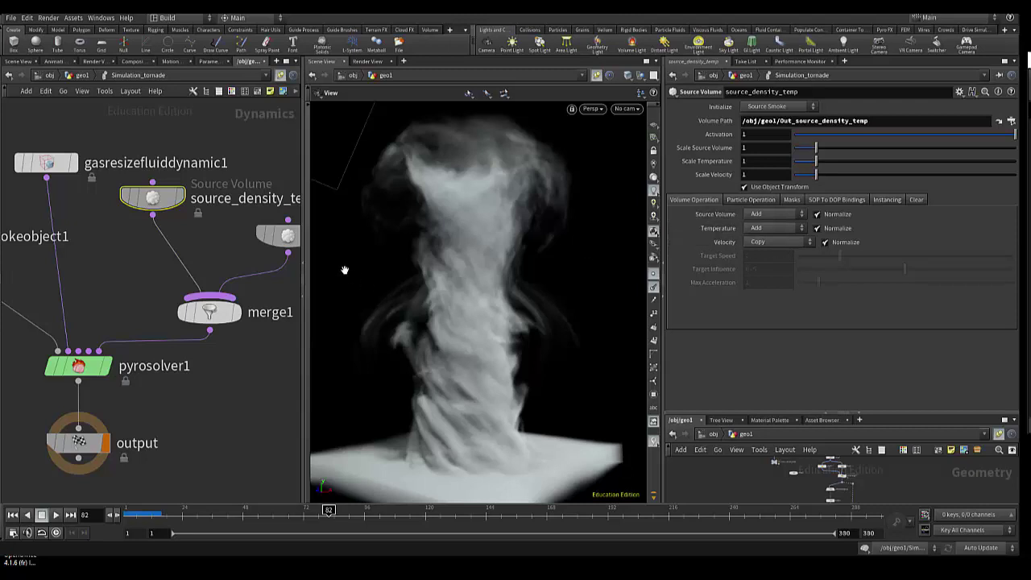
{"action": "middle_click_drag", "start_coordinate": [250, 253], "coordinate": [159, 220]}
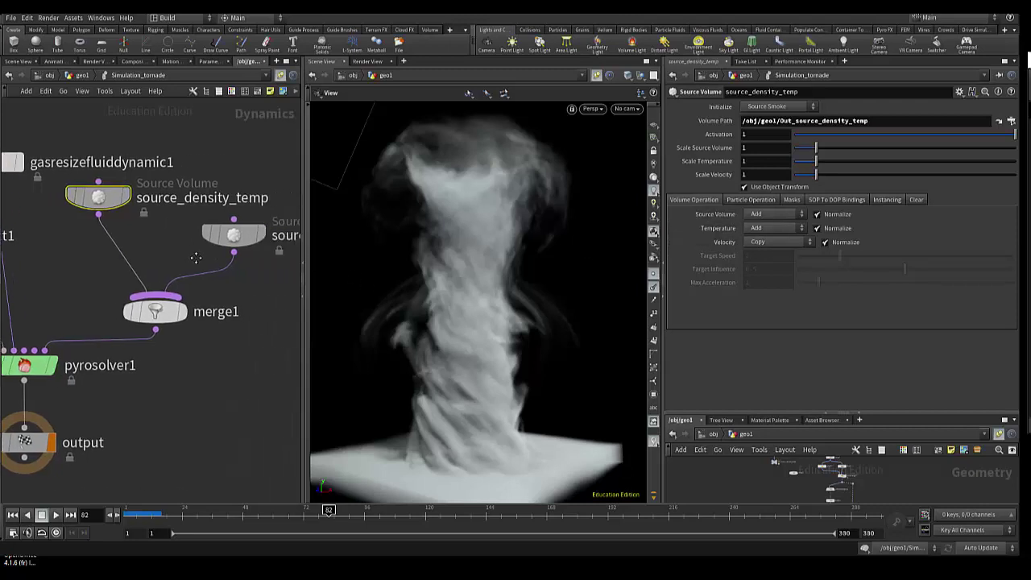
{"action": "left_click", "coordinate": [222, 234]}
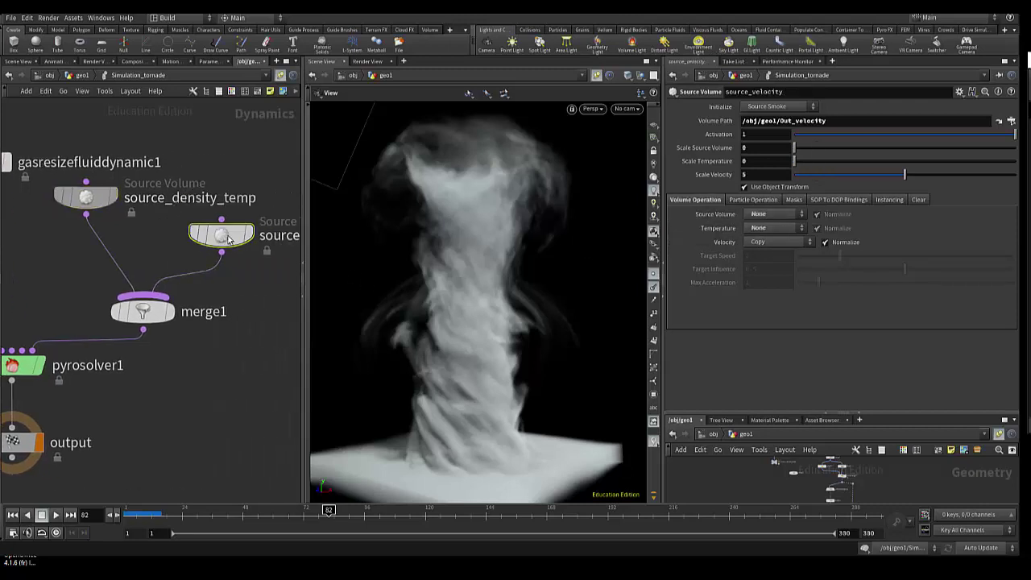
{"action": "left_click", "coordinate": [756, 176]}
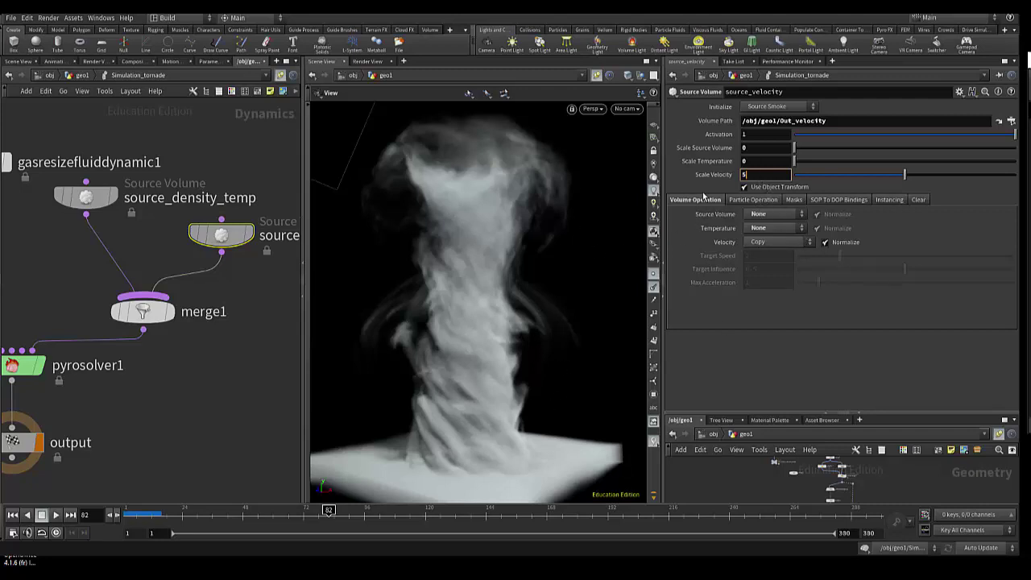
{"action": "left_click", "coordinate": [780, 241]}
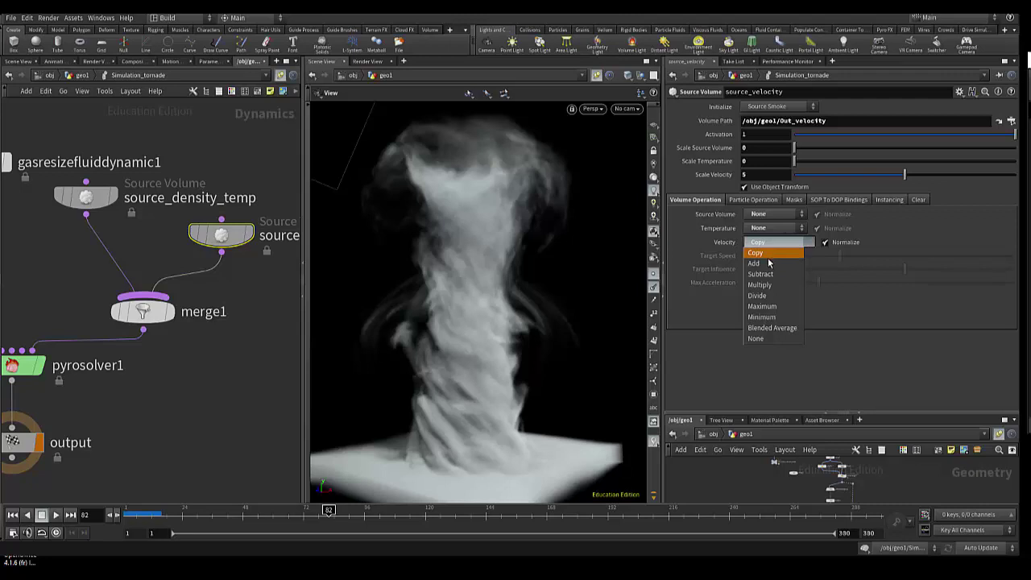
{"action": "left_click", "coordinate": [768, 254]}
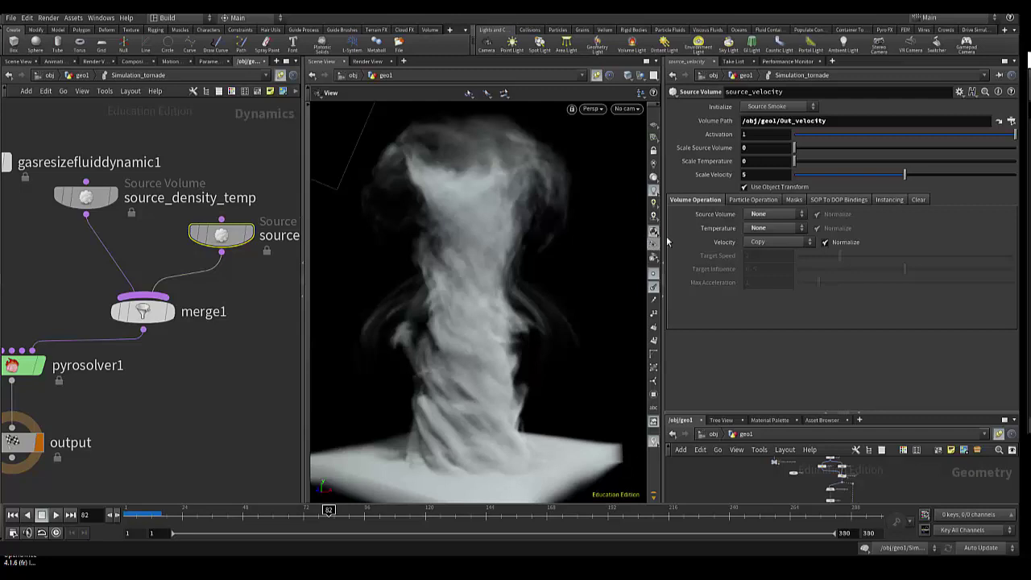
Step: Check the velocity scale field, then show merge1 combining source_density_temp and source_velocity
{"action": "left_click", "coordinate": [758, 175]}
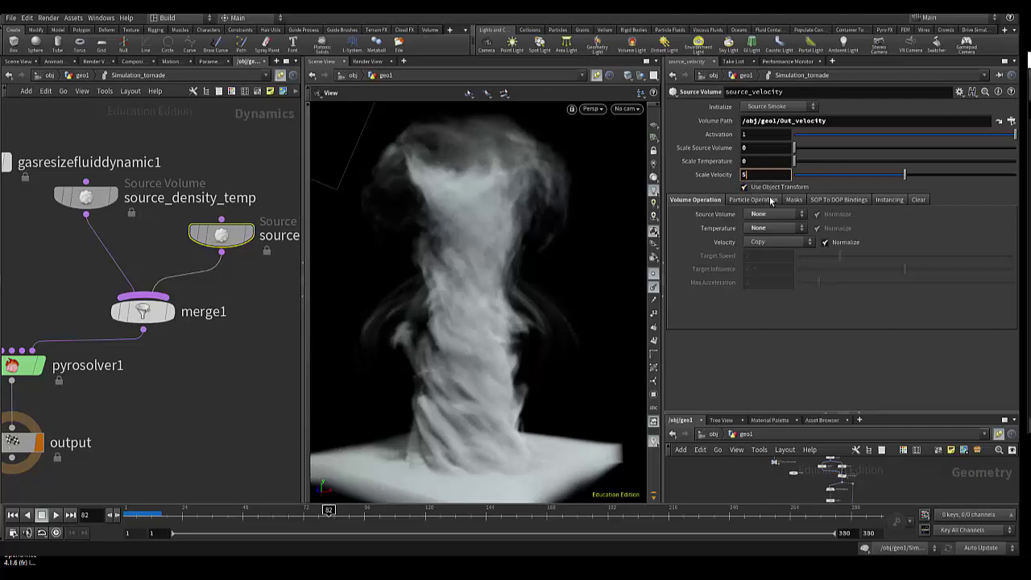
{"action": "scroll", "coordinate": [223, 363], "scroll_direction": "down", "scroll_amount": 2}
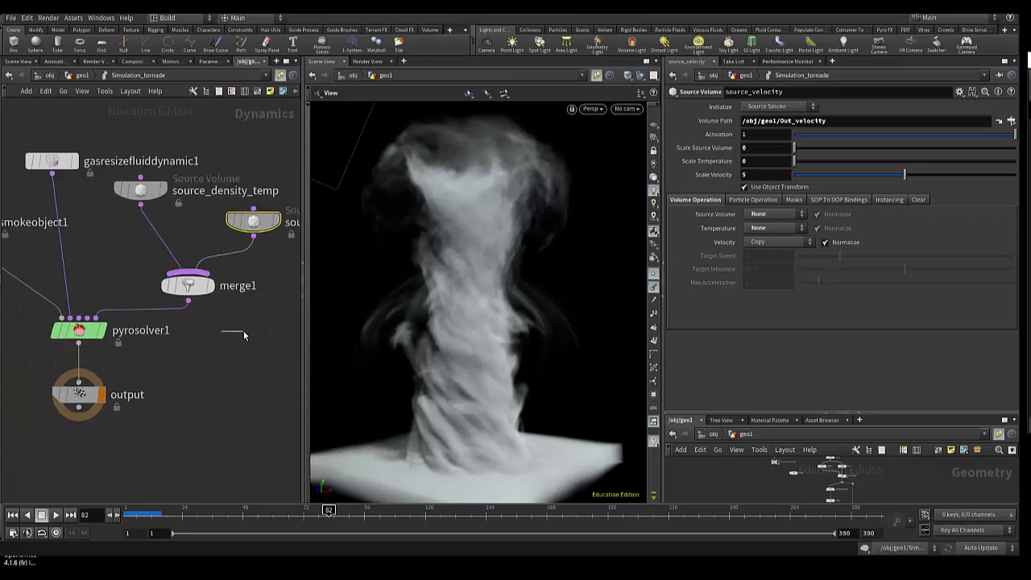
{"action": "middle_click_drag", "start_coordinate": [244, 335], "coordinate": [301, 329]}
{"action": "left_click", "coordinate": [241, 283]}
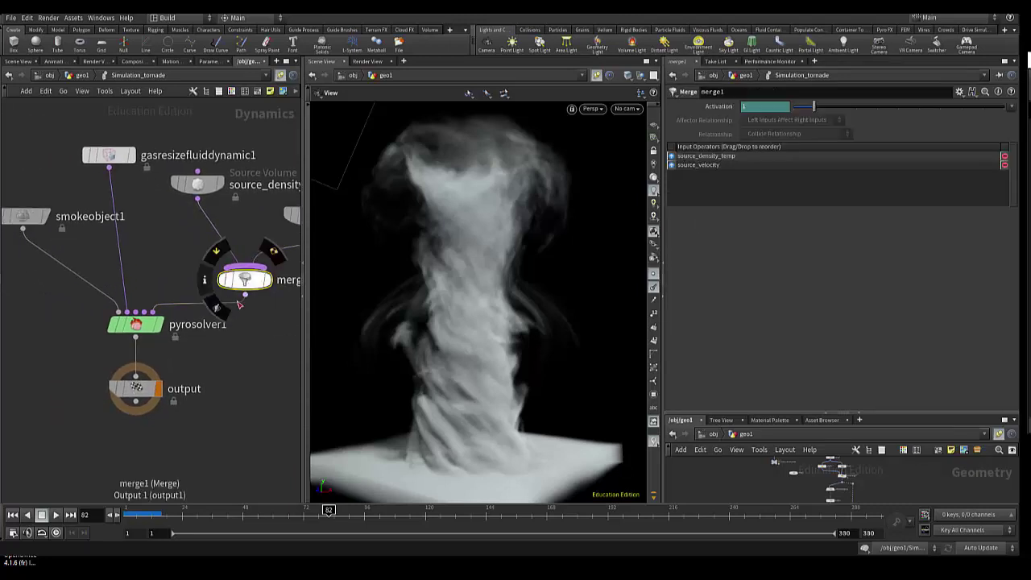
{"action": "middle_click_drag", "start_coordinate": [239, 304], "coordinate": [222, 299]}
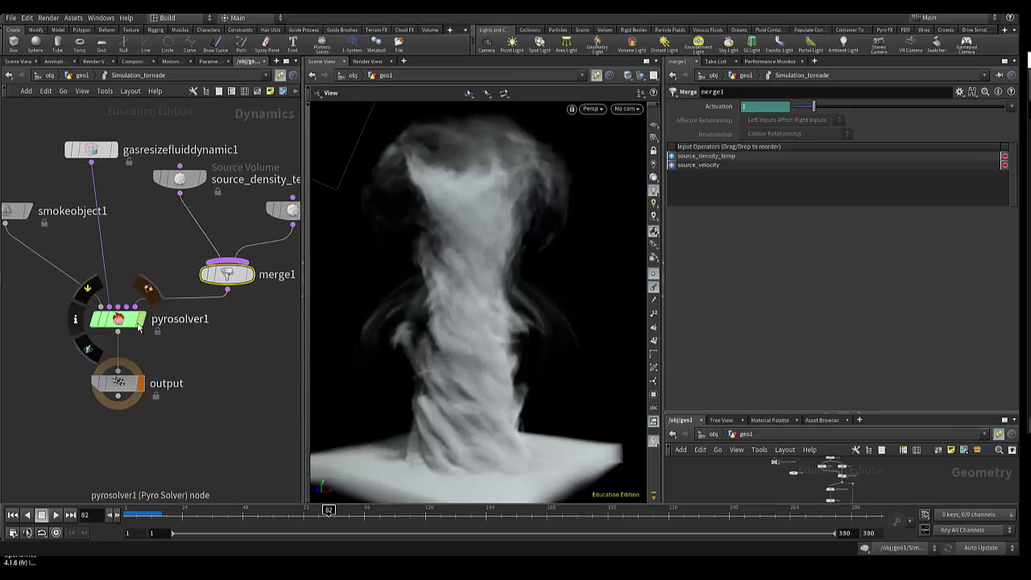
{"action": "mouse_move", "coordinate": [189, 356]}
{"action": "middle_mouse_down"}
{"action": "mouse_move", "coordinate": [240, 362]}
{"action": "mouse_move", "coordinate": [253, 376]}
{"action": "mouse_move", "coordinate": [201, 371]}
{"action": "middle_mouse_up"}
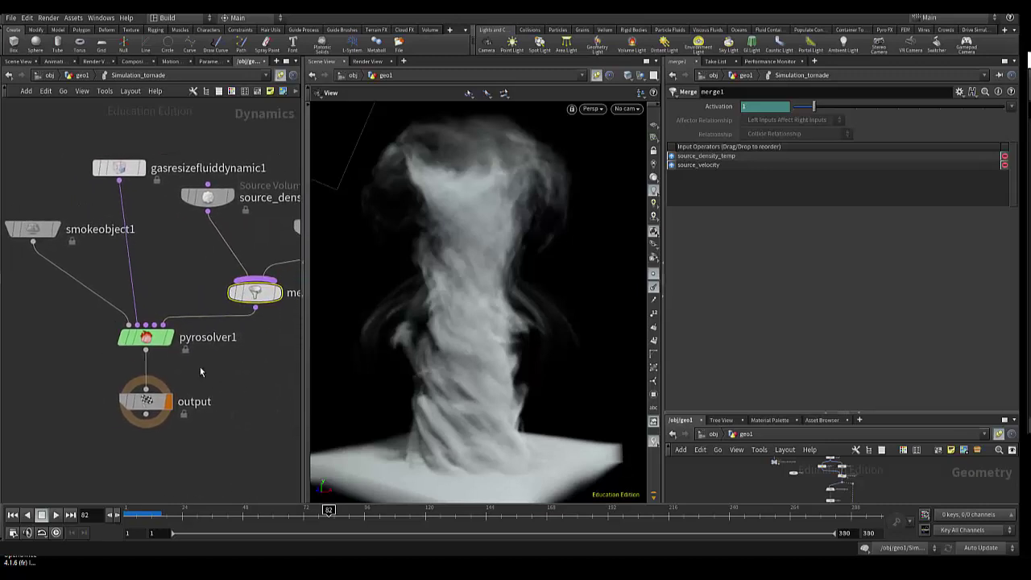
Step: Show smokeobject1's Guides Multi visualization table of field colours and value ranges
{"action": "left_click", "coordinate": [32, 232]}
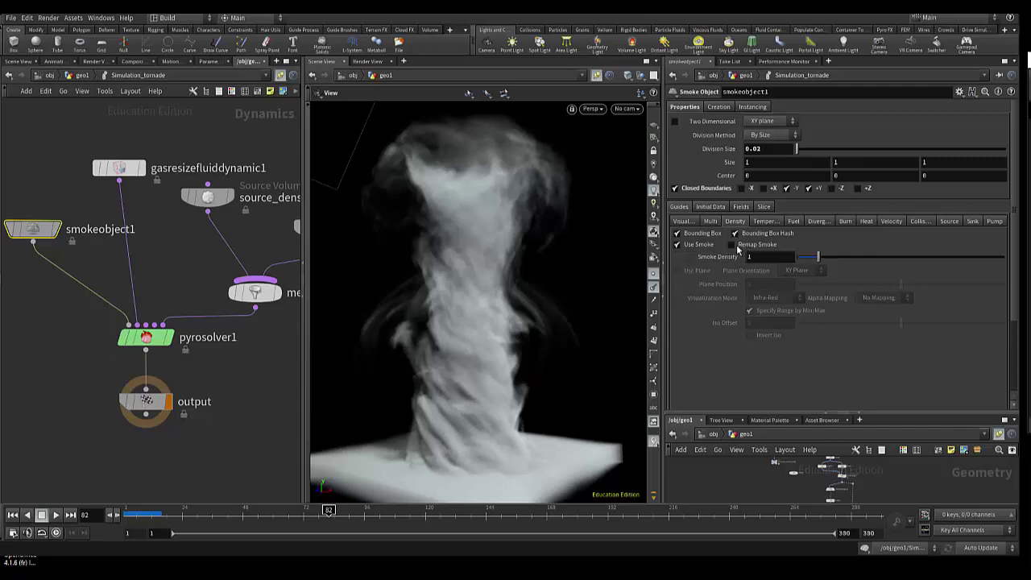
{"action": "left_click", "coordinate": [696, 224]}
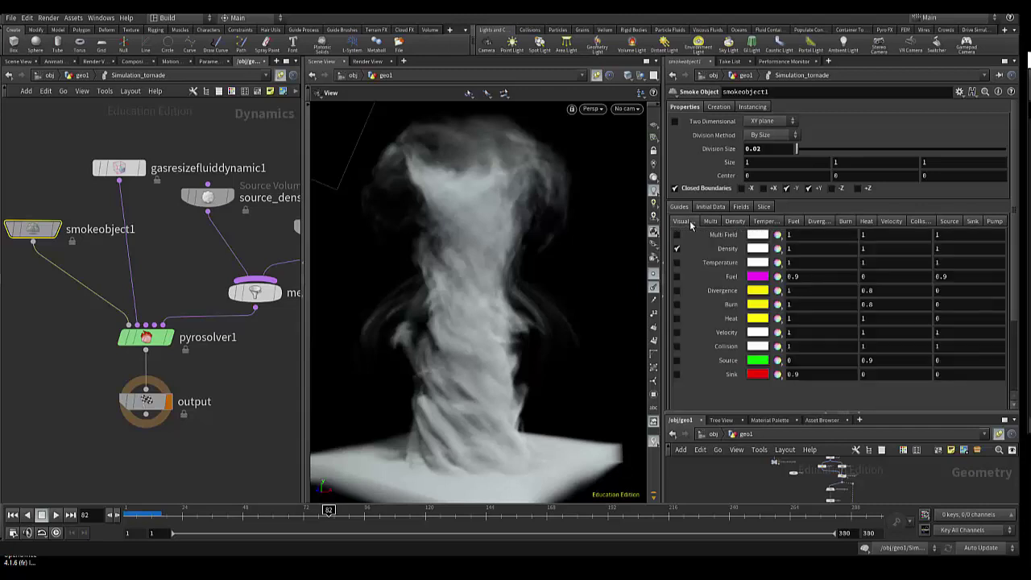
{"action": "left_click", "coordinate": [683, 221]}
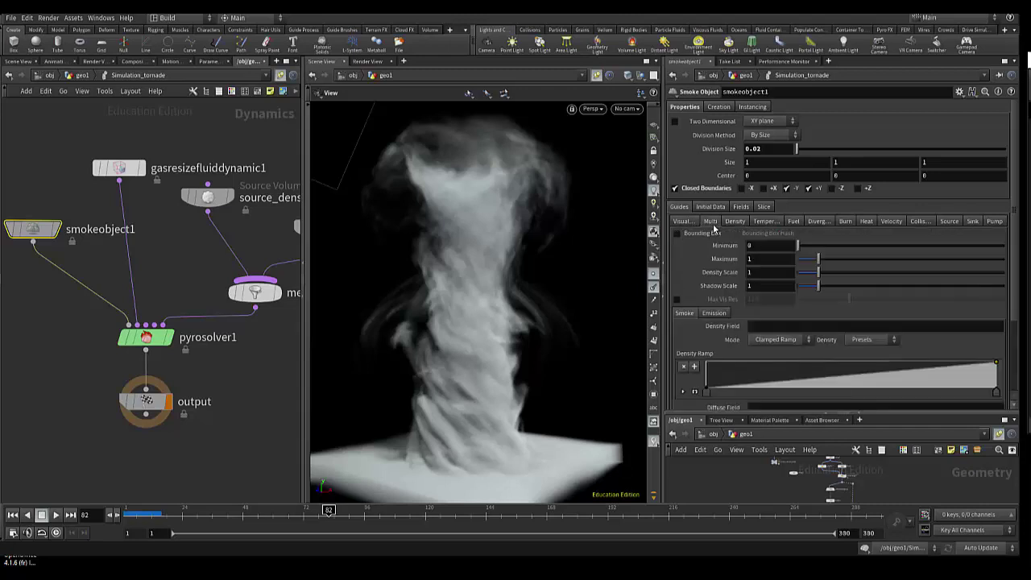
{"action": "left_click", "coordinate": [696, 224]}
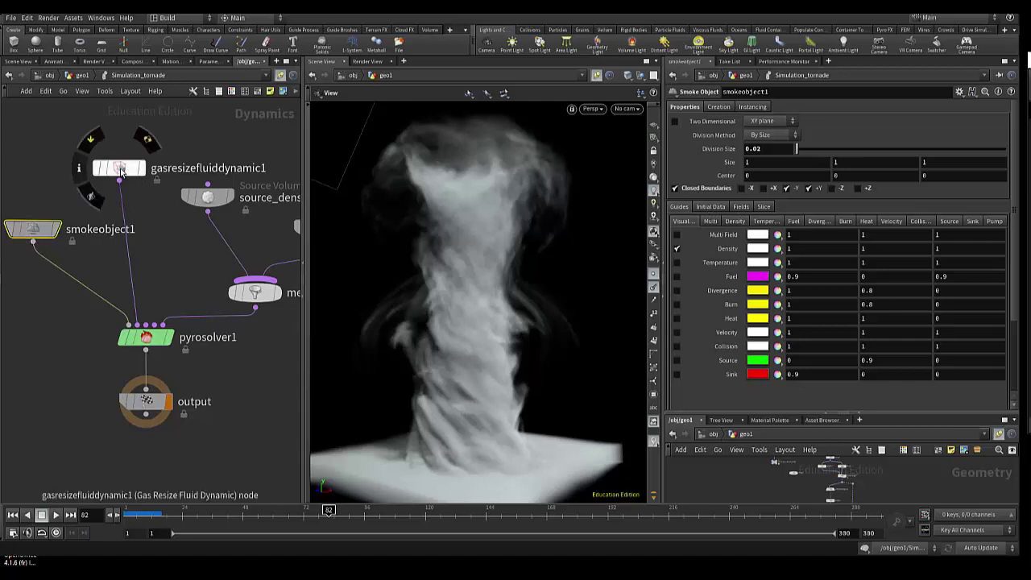
Step: Show gasresizefluiddynamic1's Bounds (Padding 0.4, density reference), cancelling a stray wire and tidying the node
{"action": "left_click", "coordinate": [121, 171]}
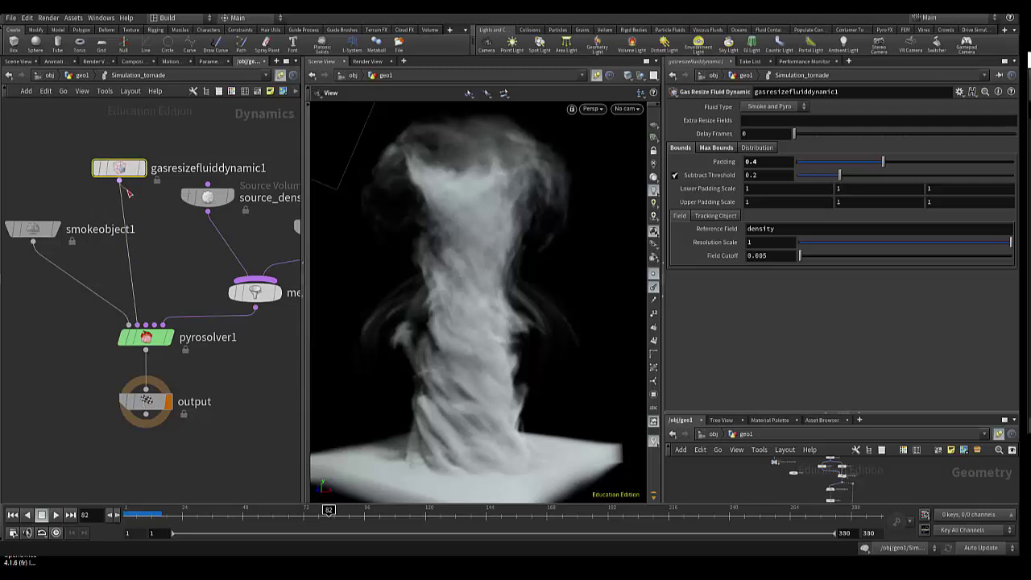
{"action": "left_click", "coordinate": [120, 181]}
{"action": "key", "text": "Escape"}
{"action": "left_click_drag", "start_coordinate": [120, 168], "coordinate": [111, 169]}
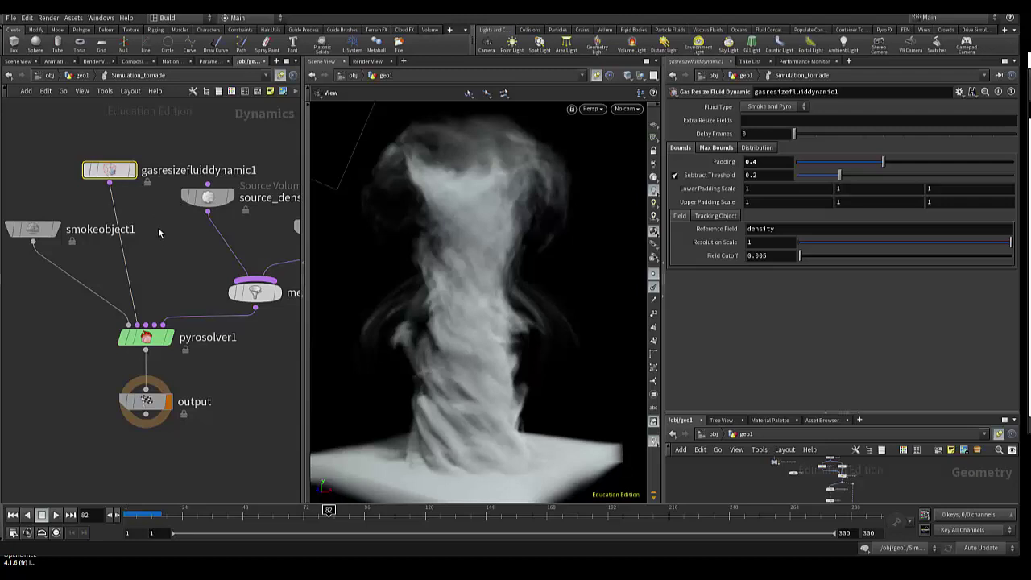
{"action": "left_click_drag", "start_coordinate": [111, 174], "coordinate": [113, 175]}
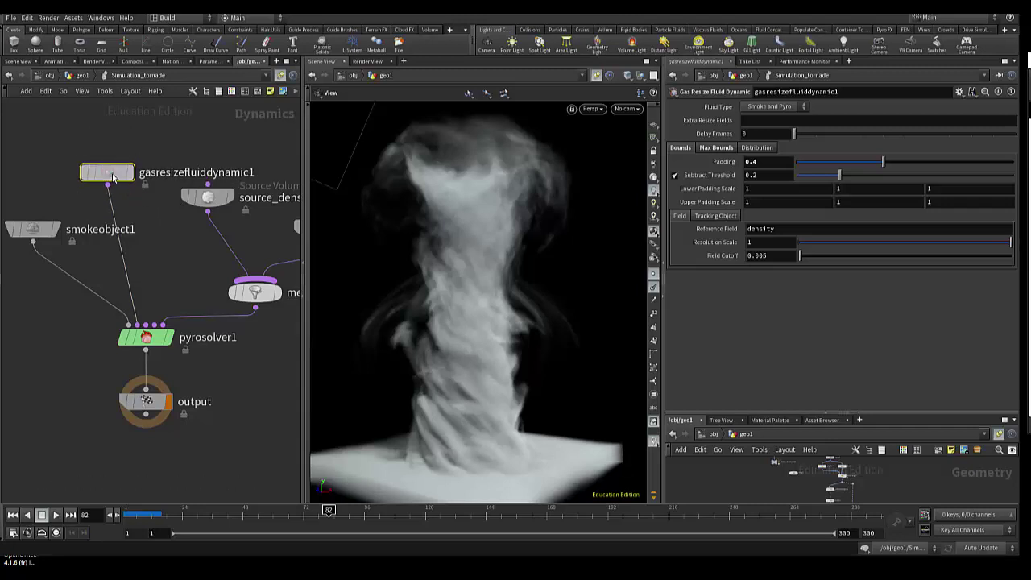
{"action": "left_click_drag", "start_coordinate": [111, 179], "coordinate": [118, 175]}
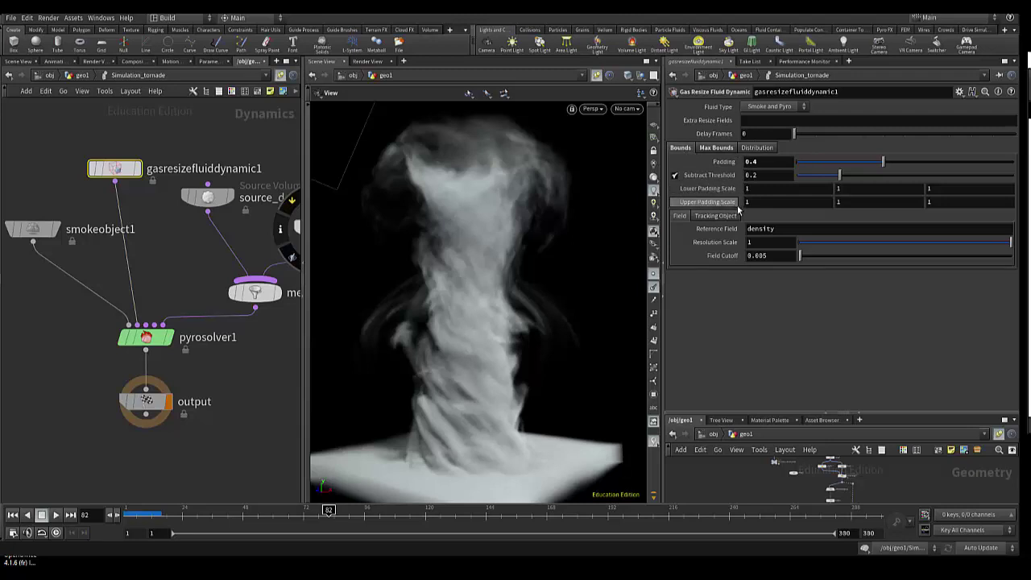
Step: Keep gasresizefluiddynamic1's Max Bounds clamped From Object using /obj/geo1/out_limite
{"action": "left_click", "coordinate": [708, 149]}
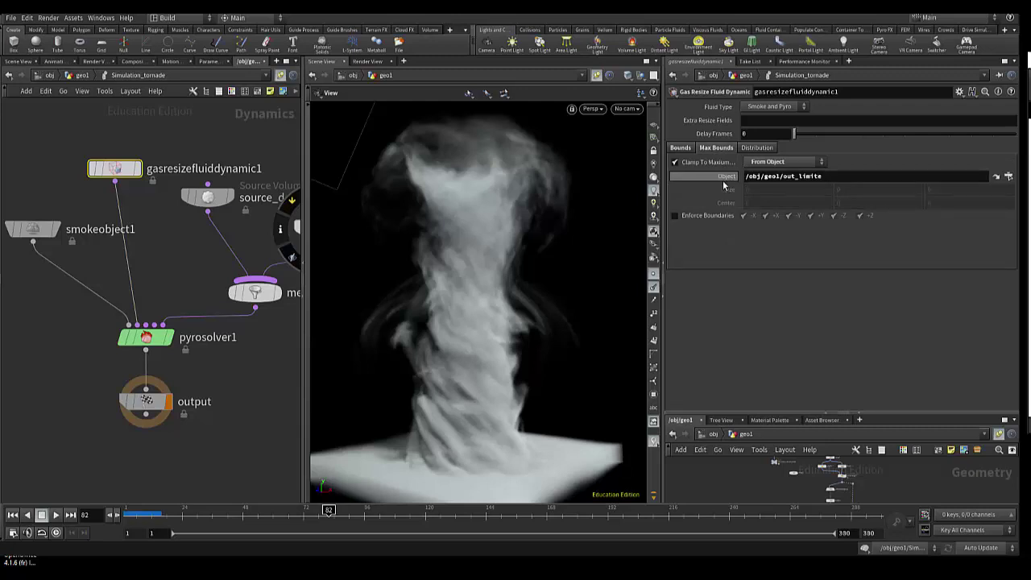
{"action": "left_click", "coordinate": [773, 162]}
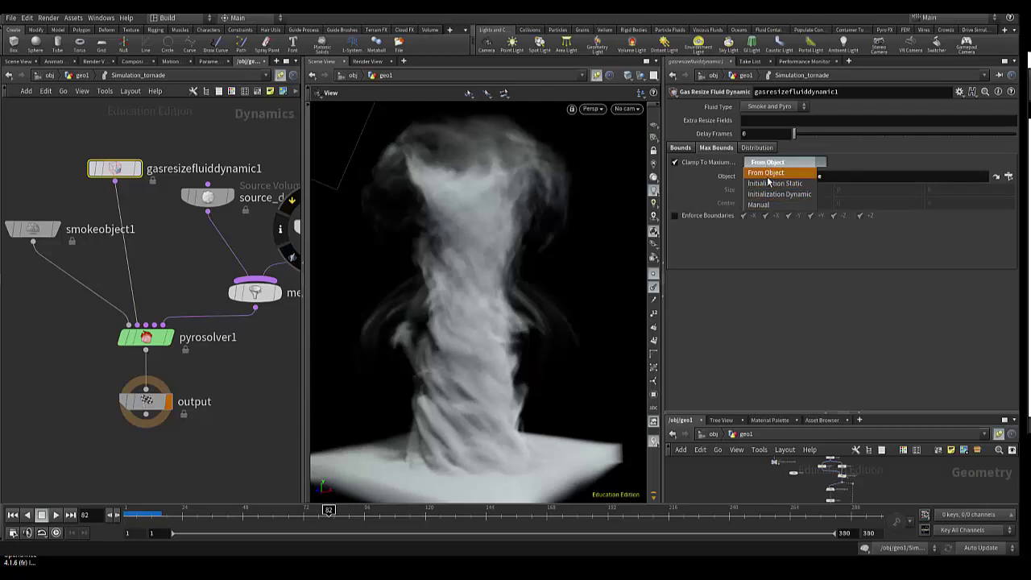
{"action": "left_click", "coordinate": [765, 173]}
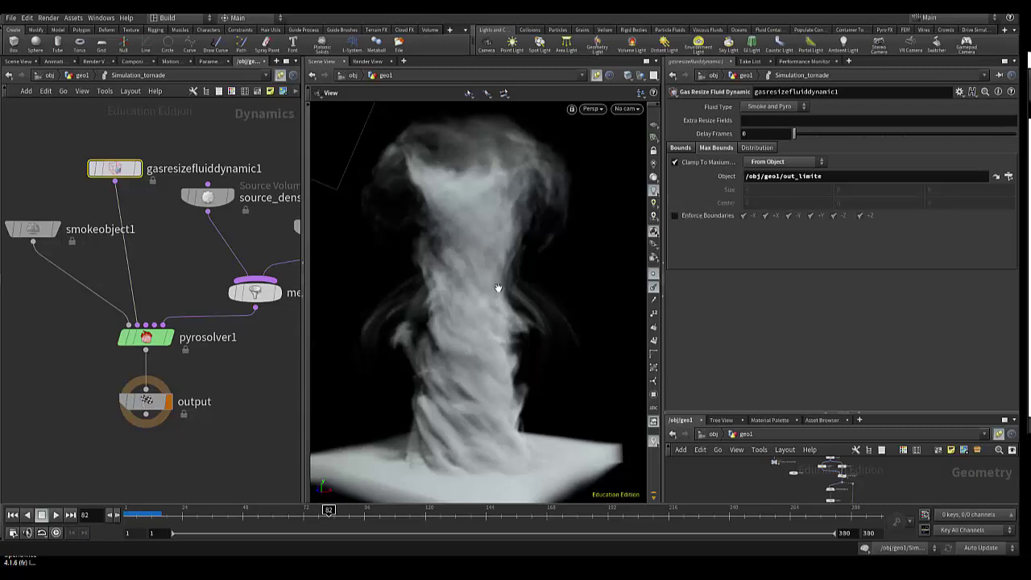
Step: Orbit around the smoke column and check gasresizefluiddynamic1's Bounds padding
{"action": "mouse_move", "coordinate": [499, 287]}
{"action": "left_mouse_down"}
{"action": "mouse_move", "coordinate": [458, 274]}
{"action": "mouse_move", "coordinate": [425, 300]}
{"action": "mouse_move", "coordinate": [472, 357]}
{"action": "mouse_move", "coordinate": [536, 362]}
{"action": "mouse_move", "coordinate": [506, 375]}
{"action": "mouse_move", "coordinate": [527, 345]}
{"action": "mouse_move", "coordinate": [510, 283]}
{"action": "mouse_move", "coordinate": [492, 274]}
{"action": "left_mouse_up"}
{"action": "mouse_move", "coordinate": [492, 274]}
{"action": "right_mouse_down"}
{"action": "mouse_move", "coordinate": [591, 291]}
{"action": "mouse_move", "coordinate": [577, 329]}
{"action": "right_mouse_up"}
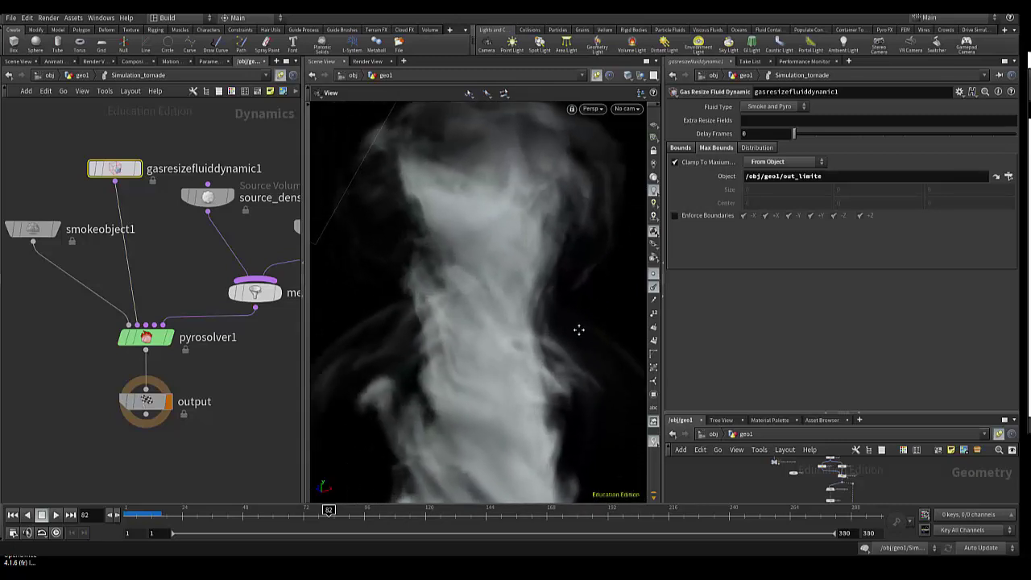
{"action": "left_click_drag", "start_coordinate": [578, 329], "coordinate": [352, 272]}
{"action": "left_click_drag", "start_coordinate": [116, 170], "coordinate": [106, 168]}
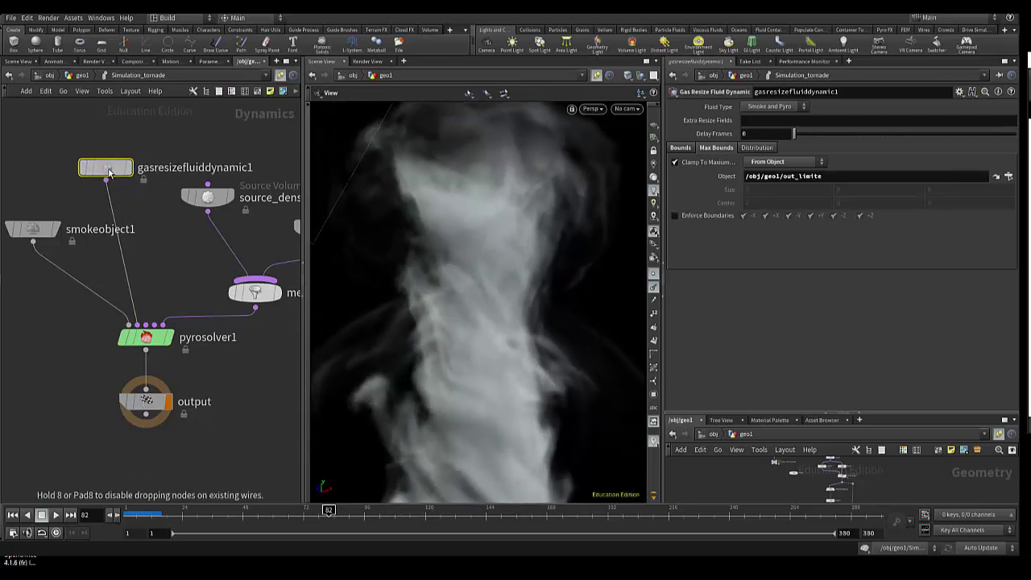
{"action": "left_click", "coordinate": [681, 149]}
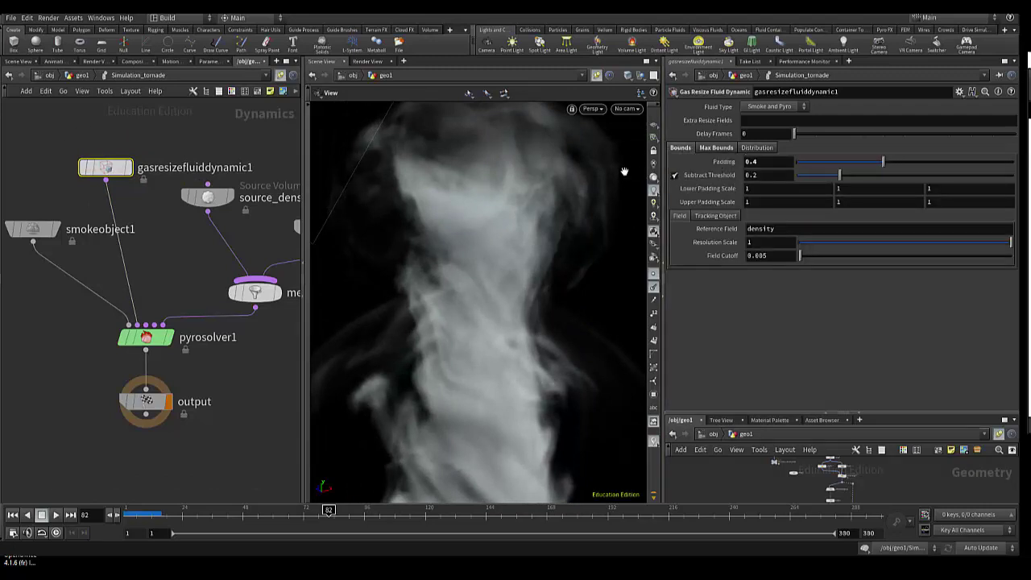
Step: Show pyrosolver1's Simulation settings: Timescale 1, Cooling Rate 0.75, Viscosity 0
{"action": "left_click_drag", "start_coordinate": [483, 239], "coordinate": [479, 252]}
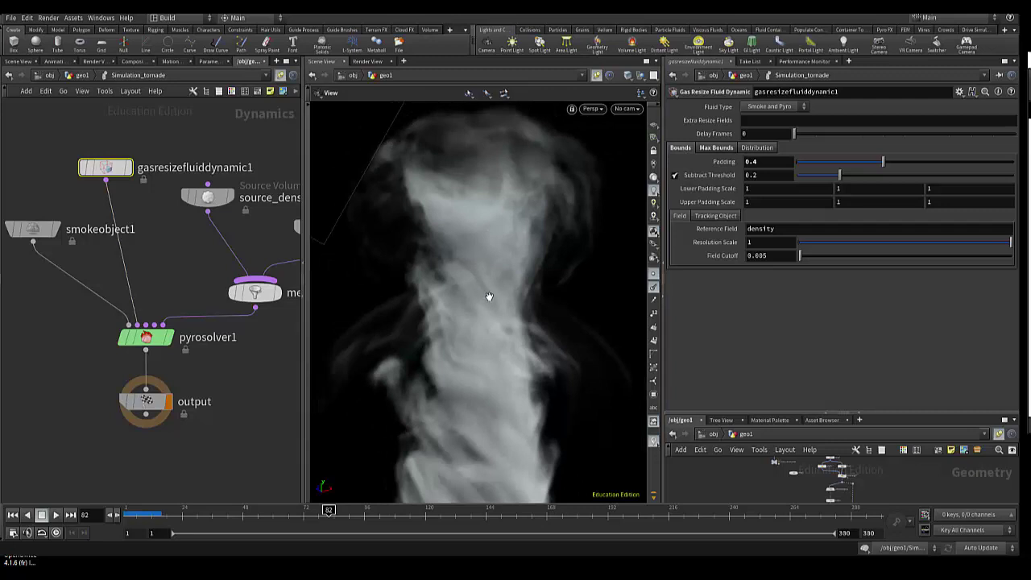
{"action": "mouse_move", "coordinate": [487, 294]}
{"action": "left_mouse_down"}
{"action": "mouse_move", "coordinate": [487, 237]}
{"action": "mouse_move", "coordinate": [483, 317]}
{"action": "mouse_move", "coordinate": [479, 295]}
{"action": "left_mouse_up"}
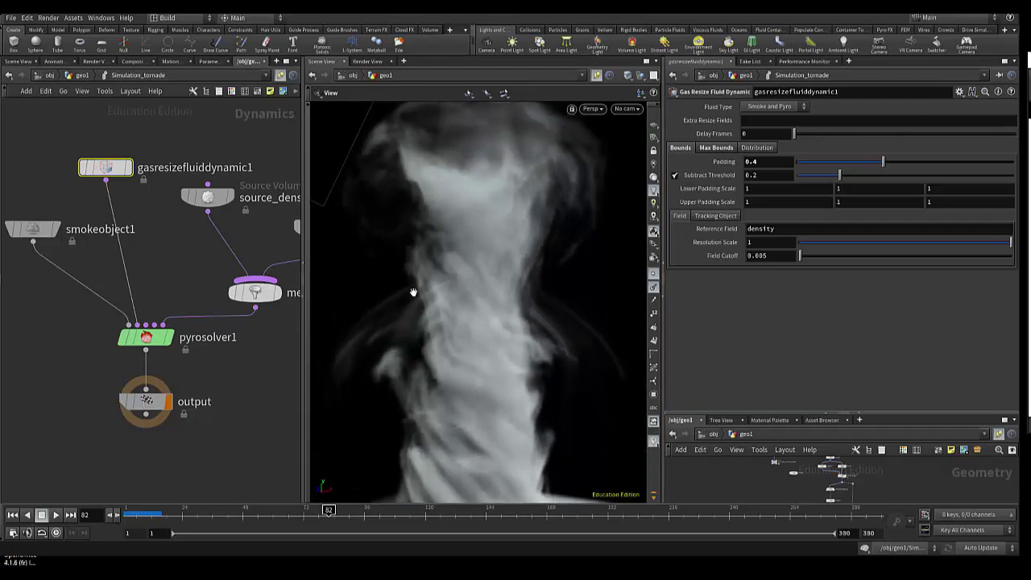
{"action": "left_click", "coordinate": [146, 340]}
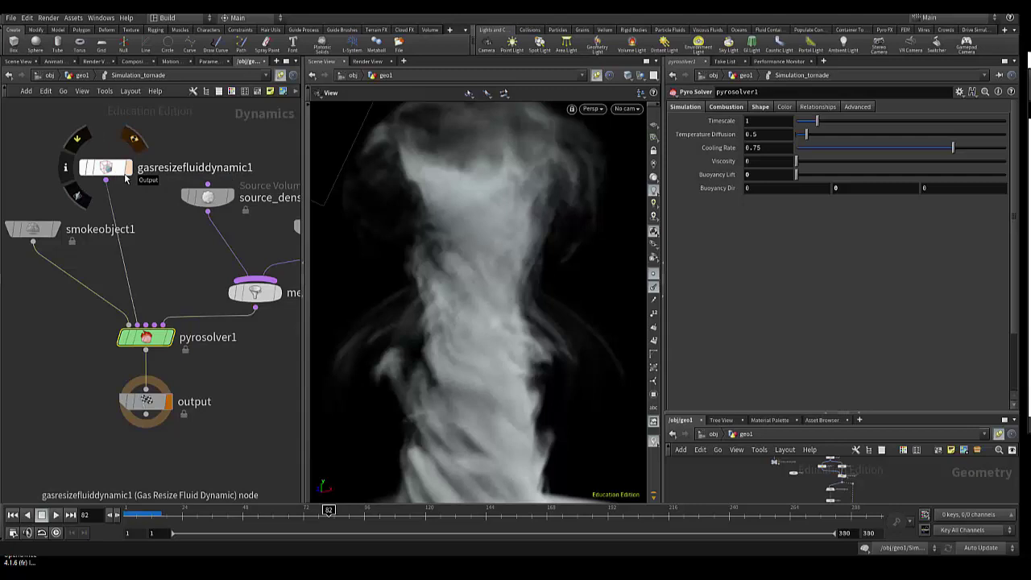
{"action": "mouse_move", "coordinate": [105, 168]}
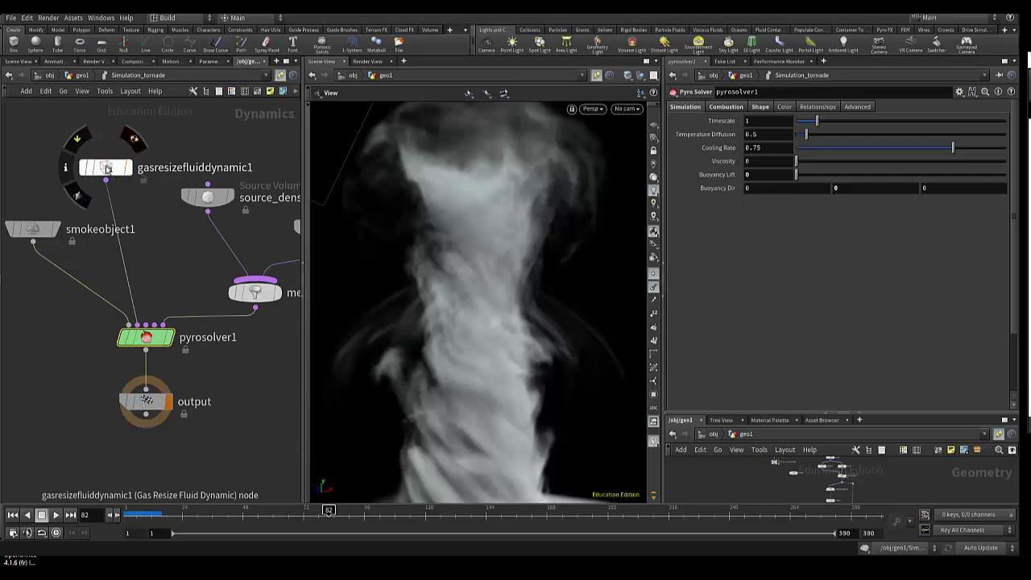
Step: Shift gasresizefluiddynamic1 and the output node lower, then review pyrosolver1's Shape, Relationships, Combustion and Simulation tabs
{"action": "left_click_drag", "start_coordinate": [108, 170], "coordinate": [107, 171]}
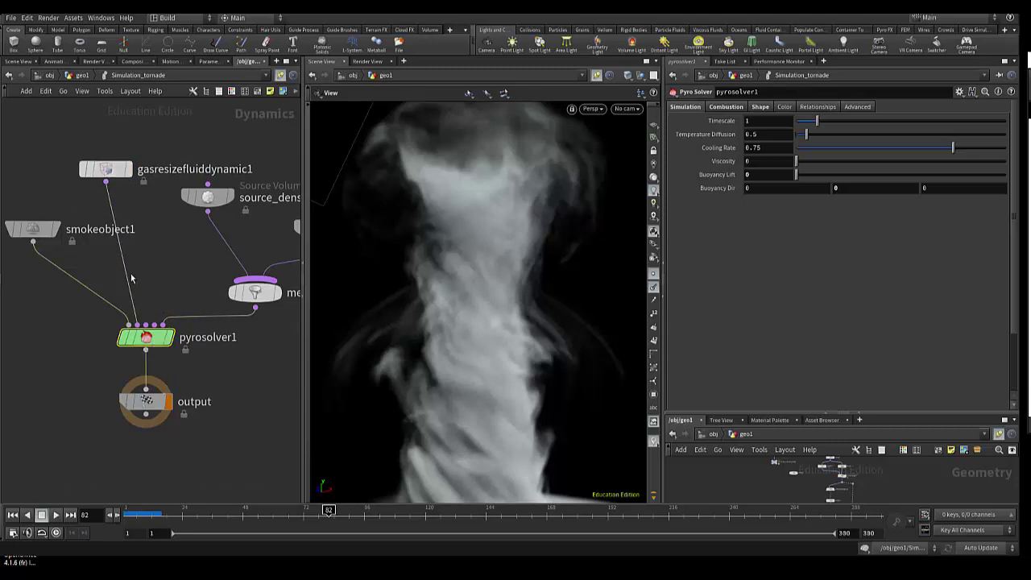
{"action": "mouse_move", "coordinate": [145, 337]}
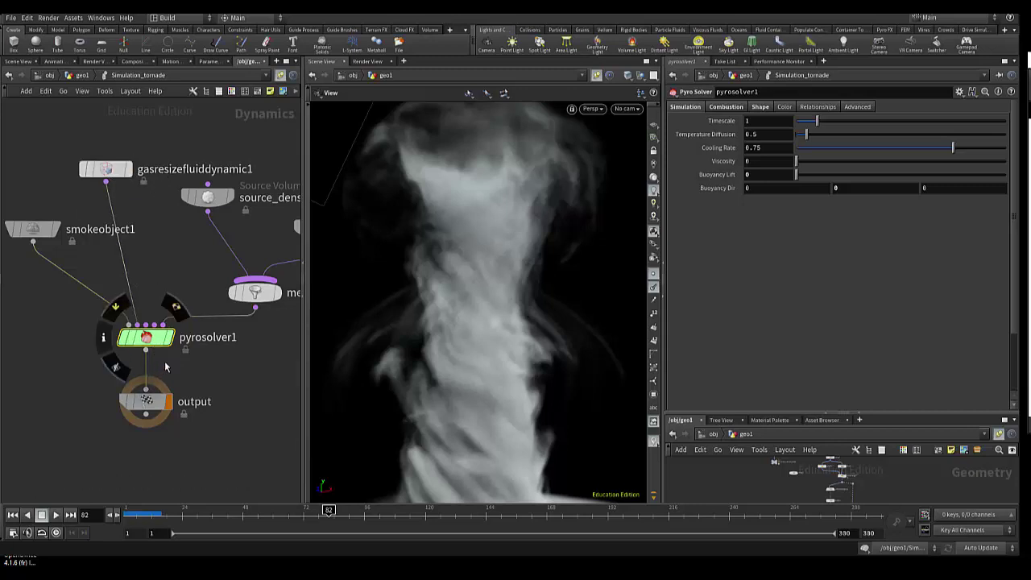
{"action": "left_click_drag", "start_coordinate": [147, 399], "coordinate": [146, 440]}
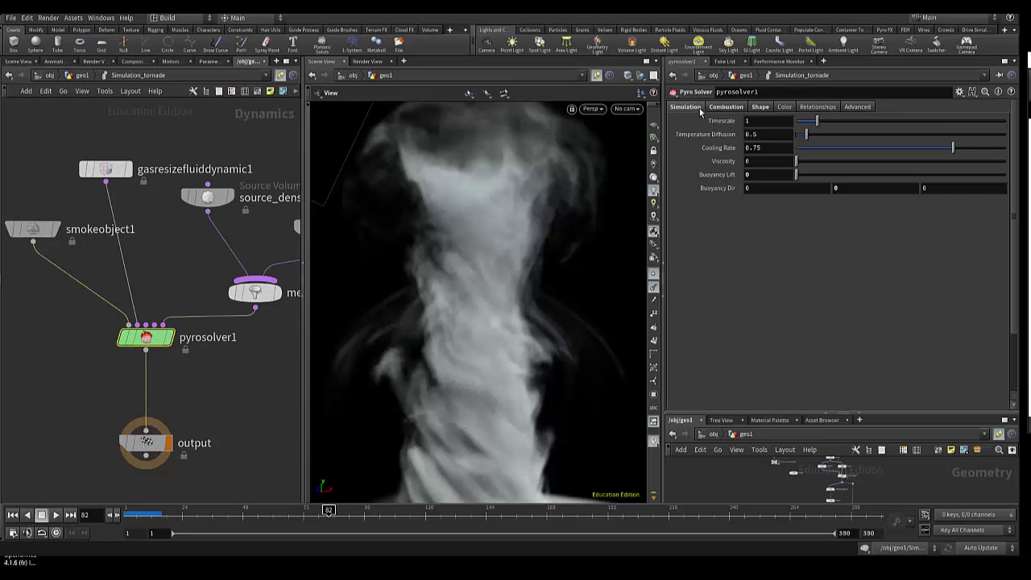
{"action": "left_click", "coordinate": [736, 111]}
{"action": "left_click", "coordinate": [757, 109]}
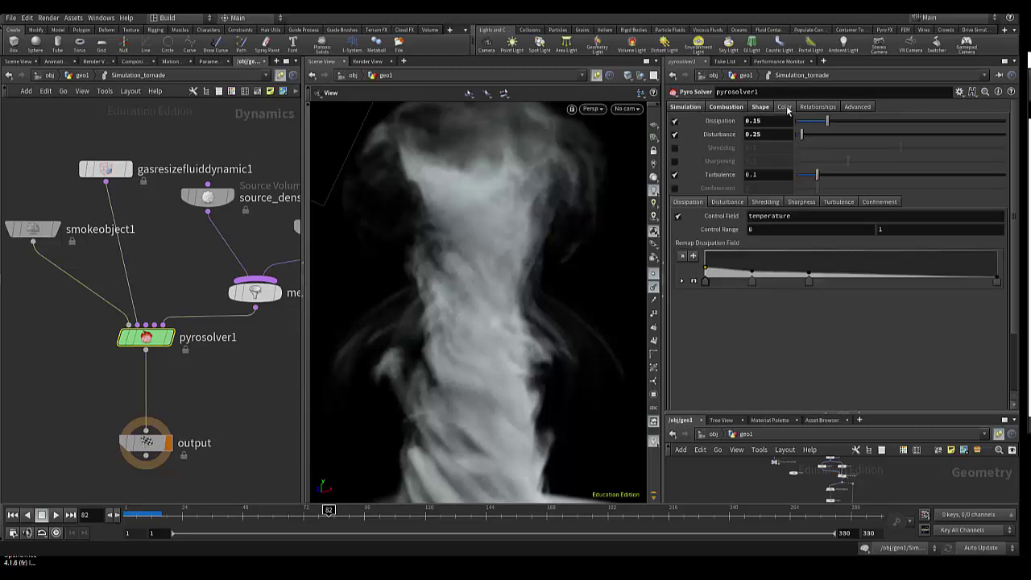
{"action": "left_click", "coordinate": [817, 107]}
{"action": "left_click", "coordinate": [689, 109]}
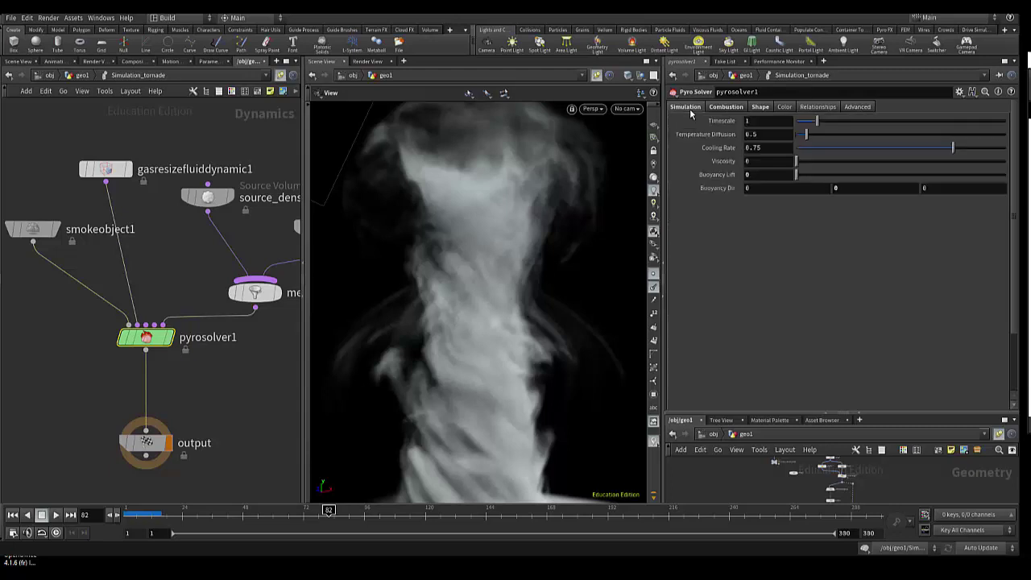
{"action": "left_click", "coordinate": [763, 109]}
{"action": "left_click", "coordinate": [731, 110]}
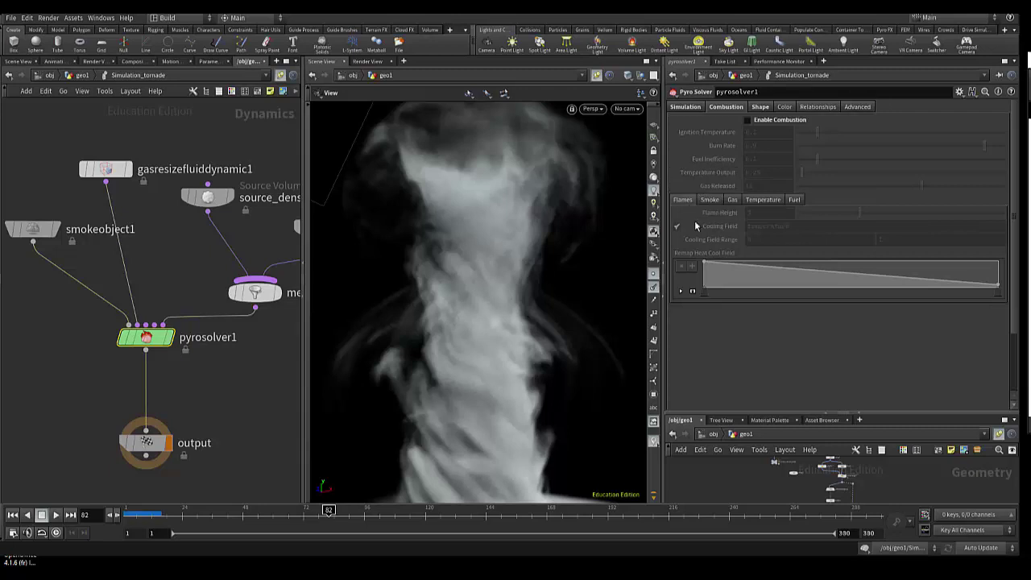
{"action": "left_click", "coordinate": [687, 108]}
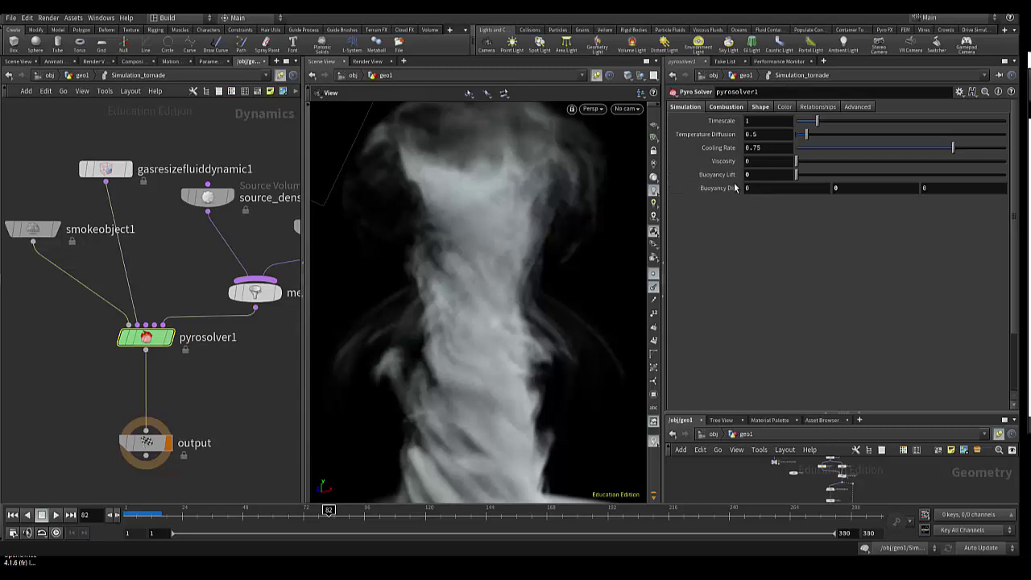
{"action": "left_click", "coordinate": [854, 186]}
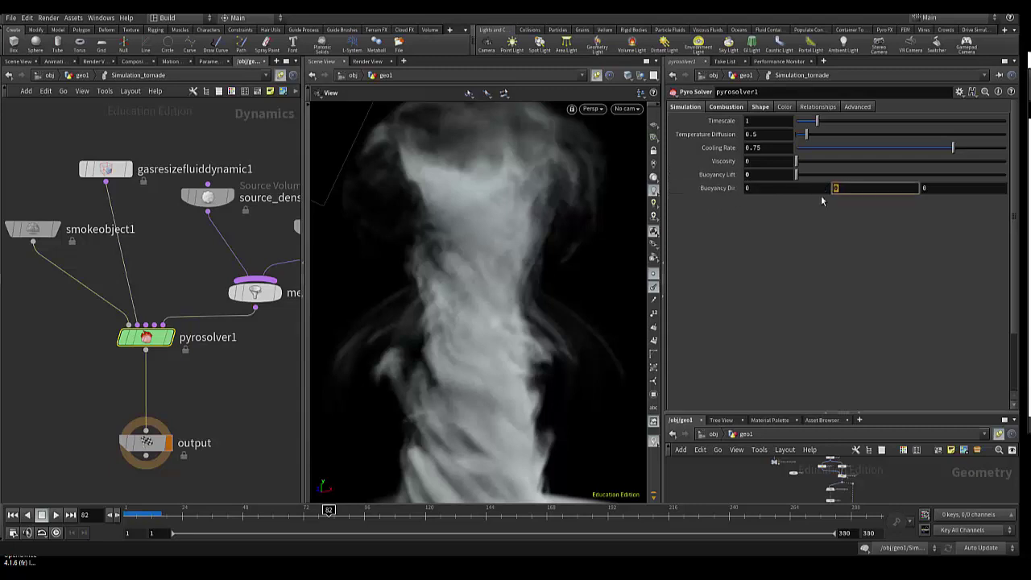
{"action": "type", "text": "1"}
{"action": "key", "text": "Return"}
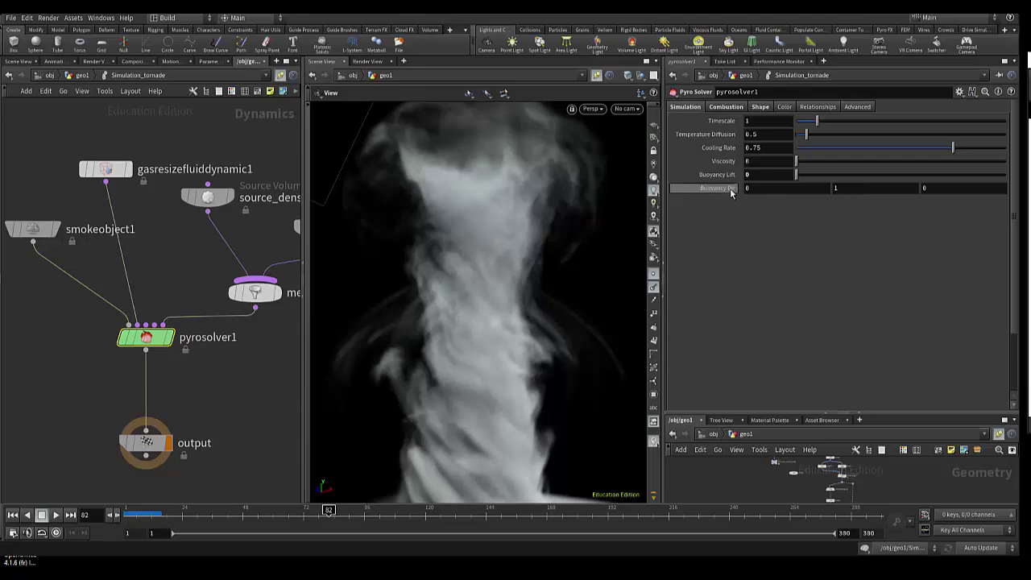
{"action": "left_click", "coordinate": [847, 186]}
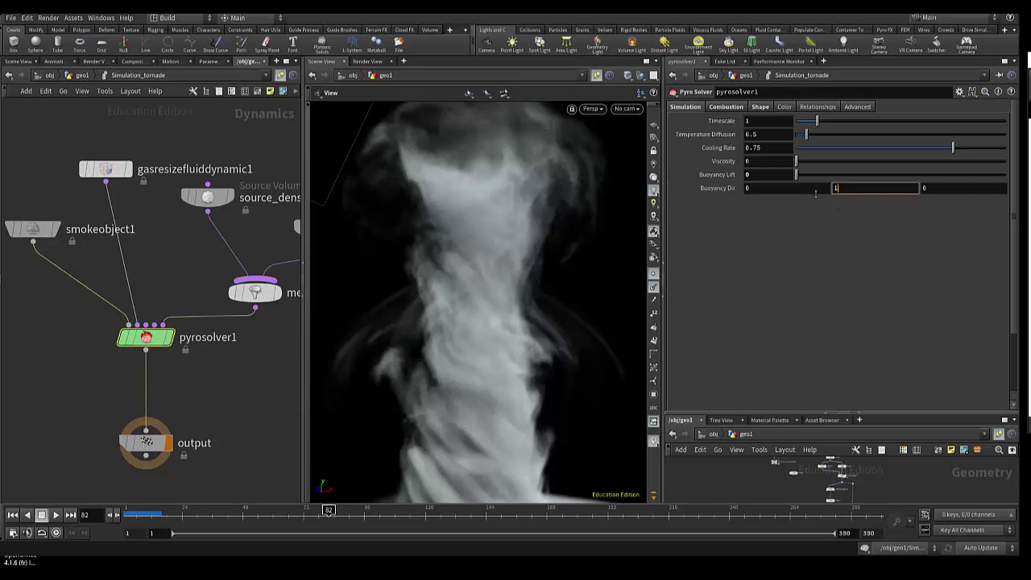
{"action": "left_click", "coordinate": [763, 175]}
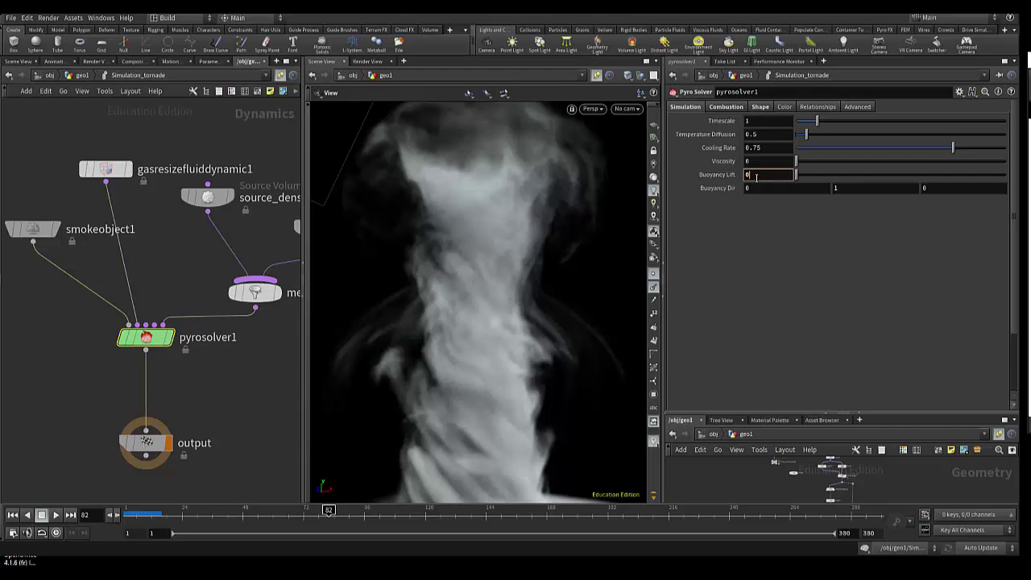
{"action": "left_click", "coordinate": [853, 191]}
{"action": "type", "text": "0"}
{"action": "key", "text": "Return"}
{"action": "mouse_move", "coordinate": [515, 355]}
{"action": "middle_mouse_down"}
{"action": "mouse_move", "coordinate": [516, 326]}
{"action": "mouse_move", "coordinate": [508, 341]}
{"action": "middle_mouse_up"}
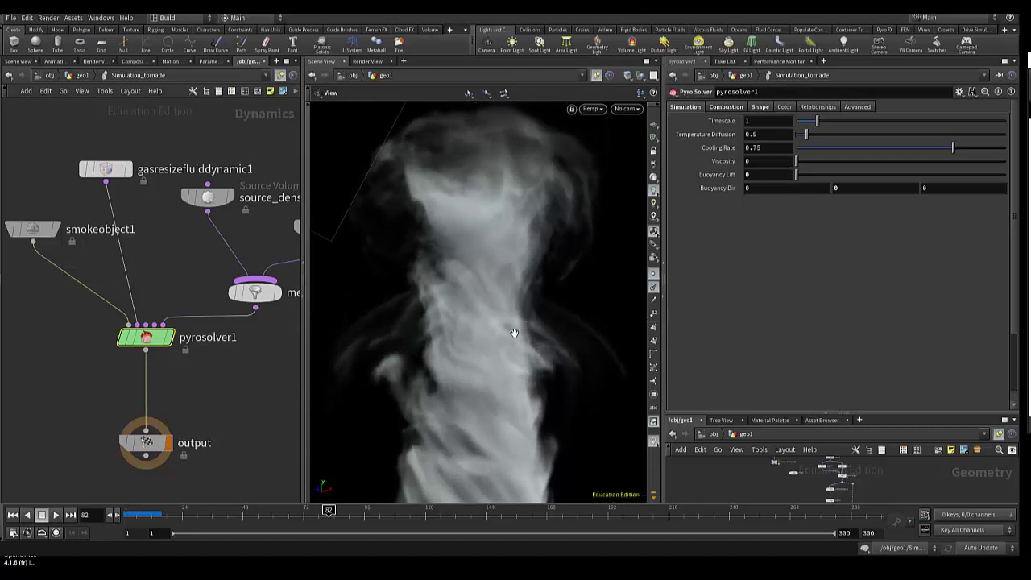
{"action": "left_click_drag", "start_coordinate": [509, 342], "coordinate": [506, 347]}
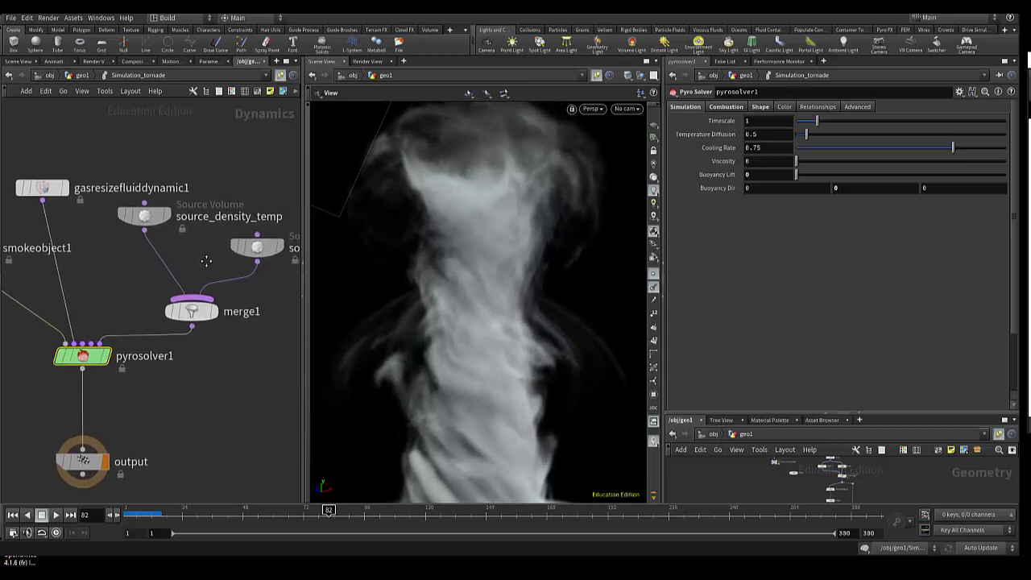
Step: Set the source_velocity node's Scale Velocity to 1
{"action": "left_click", "coordinate": [254, 250]}
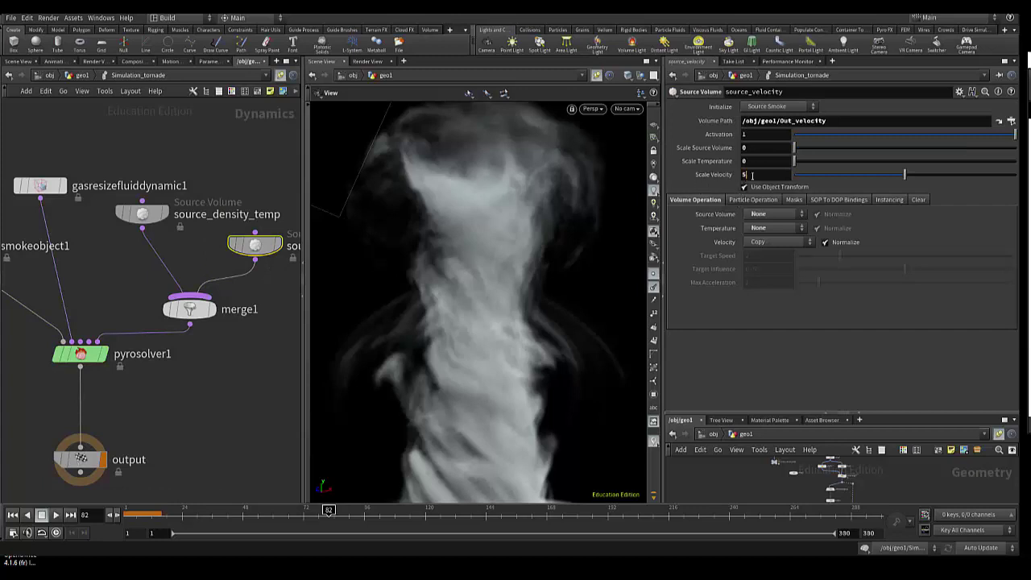
{"action": "mouse_move", "coordinate": [714, 175]}
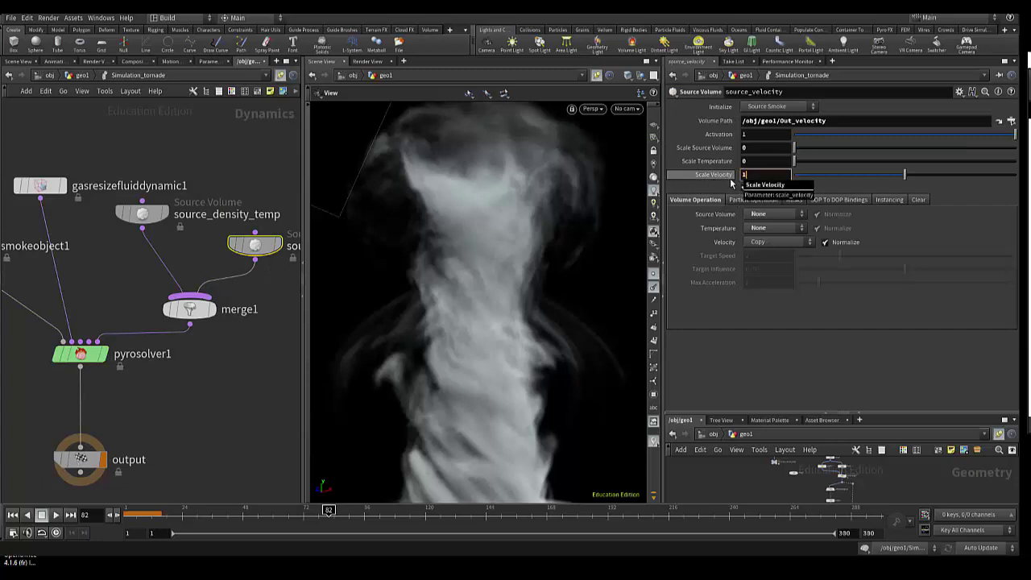
{"action": "key", "text": "Return"}
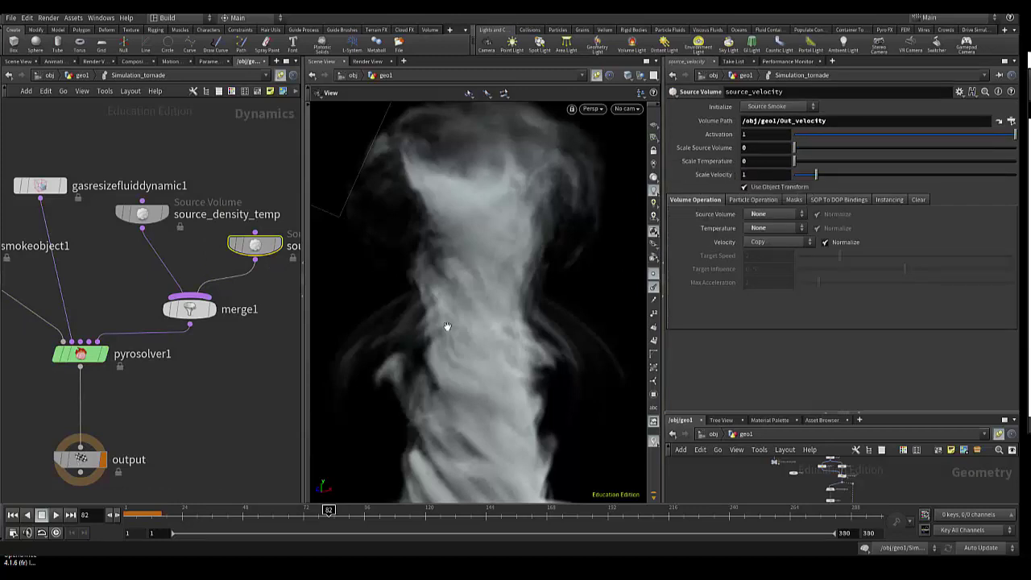
{"action": "left_click", "coordinate": [80, 354]}
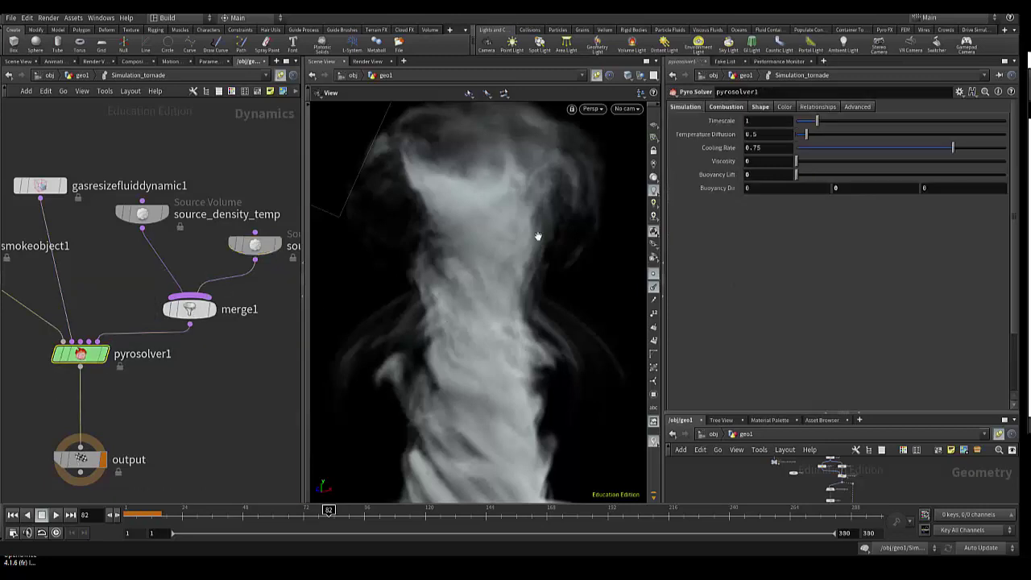
Step: Give pyrosolver1 Buoyancy Dir 0, 1, 0 and Buoyancy Lift 5, then check the rising smoke
{"action": "left_click", "coordinate": [769, 174]}
{"action": "left_click", "coordinate": [846, 189]}
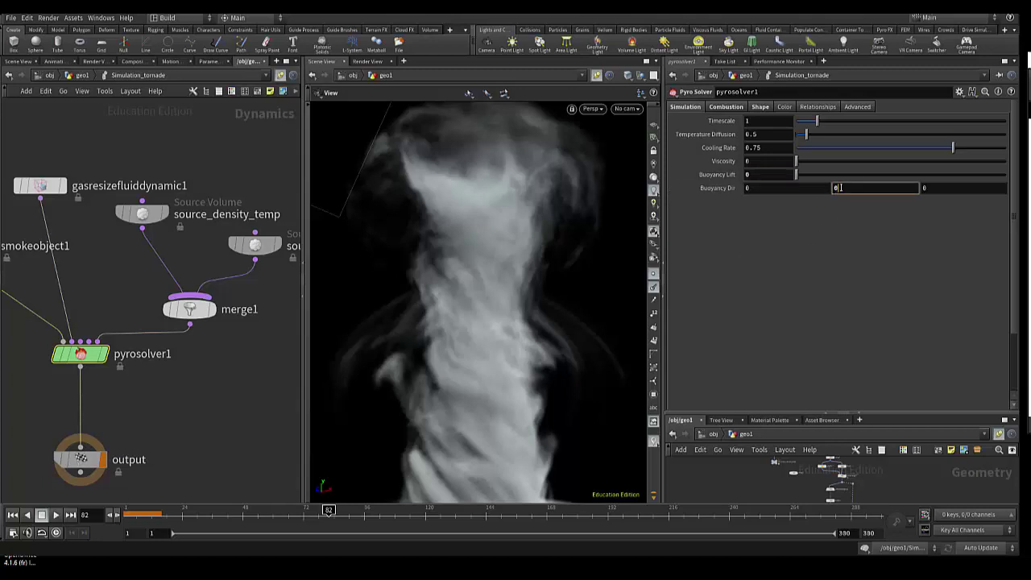
{"action": "type", "text": "1"}
{"action": "key", "text": "Return"}
{"action": "left_click", "coordinate": [775, 177]}
{"action": "mouse_move", "coordinate": [717, 174]}
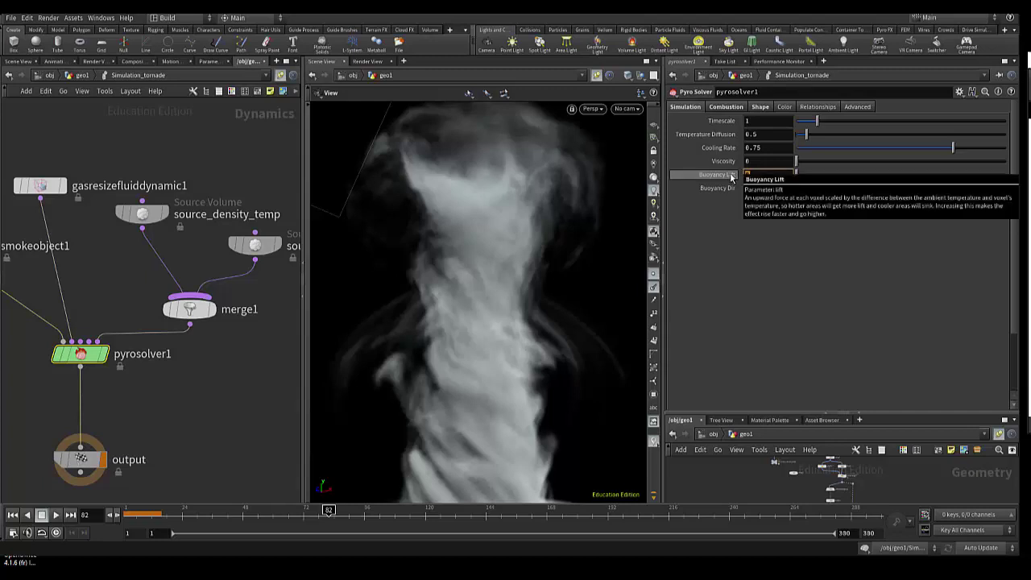
{"action": "type", "text": "2"}
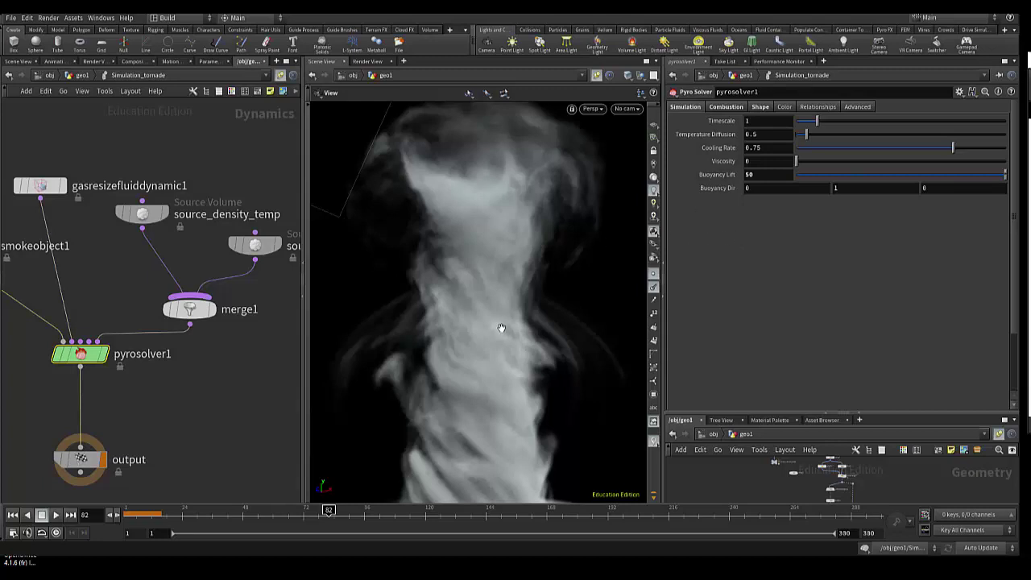
{"action": "mouse_move", "coordinate": [501, 328]}
{"action": "left_mouse_down"}
{"action": "mouse_move", "coordinate": [511, 281]}
{"action": "mouse_move", "coordinate": [497, 333]}
{"action": "mouse_move", "coordinate": [497, 322]}
{"action": "left_mouse_up"}
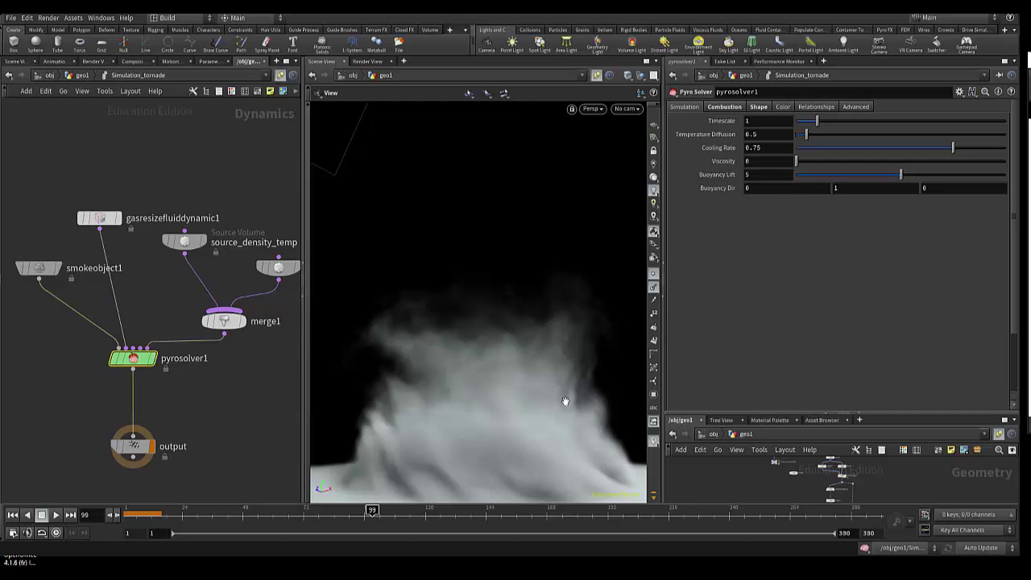
Step: Show pyrosolver1's parameters and scrub the timeline through frames 72–85 to compare the smoke
{"action": "left_click", "coordinate": [281, 274]}
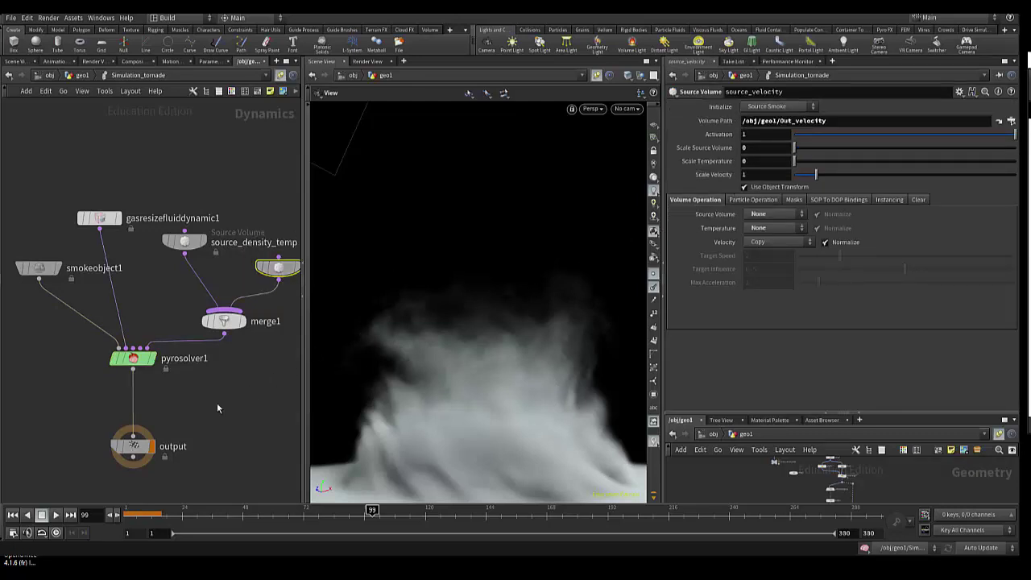
{"action": "left_click", "coordinate": [131, 358]}
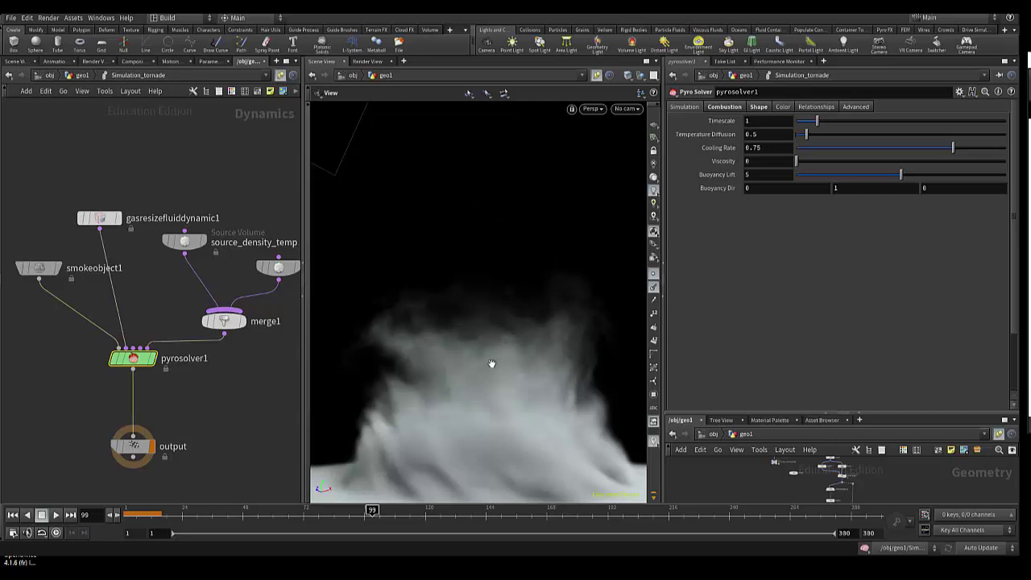
{"action": "left_click", "coordinate": [313, 512]}
{"action": "mouse_move", "coordinate": [314, 510]}
{"action": "left_mouse_down"}
{"action": "mouse_move", "coordinate": [304, 511]}
{"action": "mouse_move", "coordinate": [333, 511]}
{"action": "left_mouse_up"}
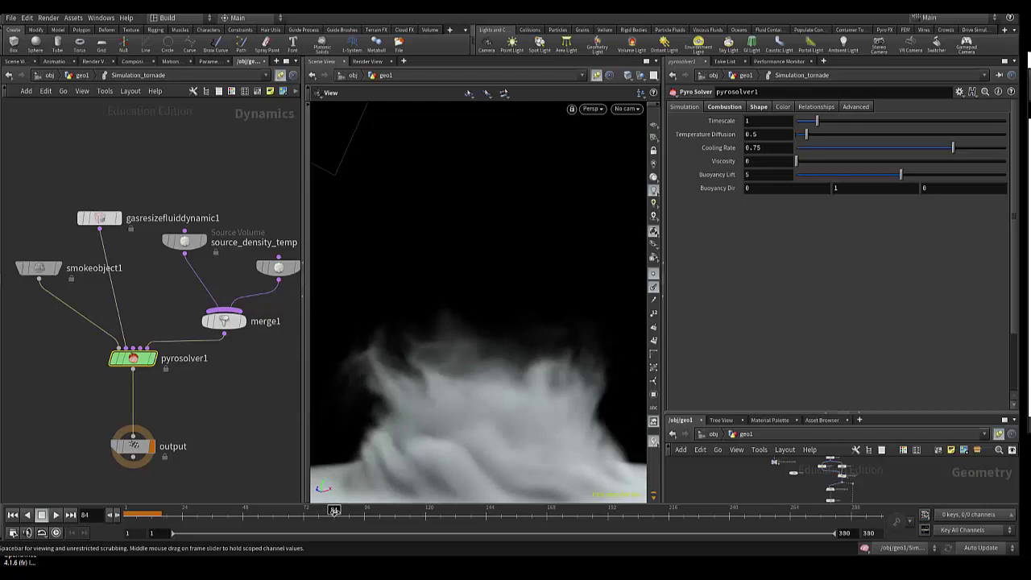
{"action": "left_click_drag", "start_coordinate": [334, 510], "coordinate": [359, 510]}
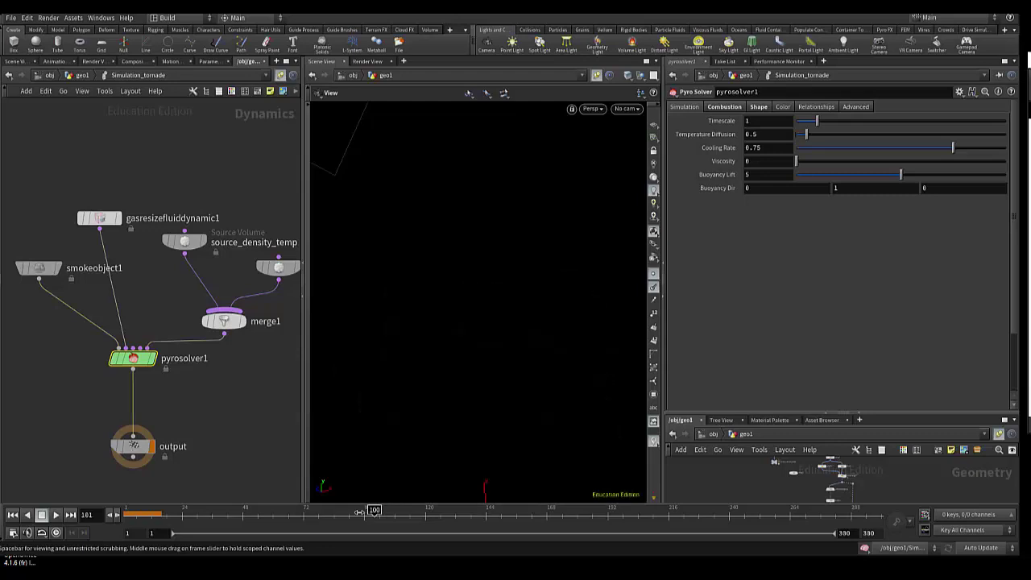
Step: Move the playhead from frame 101 back to frame 97, where the smoke billows low and wide
{"action": "left_click_drag", "start_coordinate": [359, 511], "coordinate": [365, 511]}
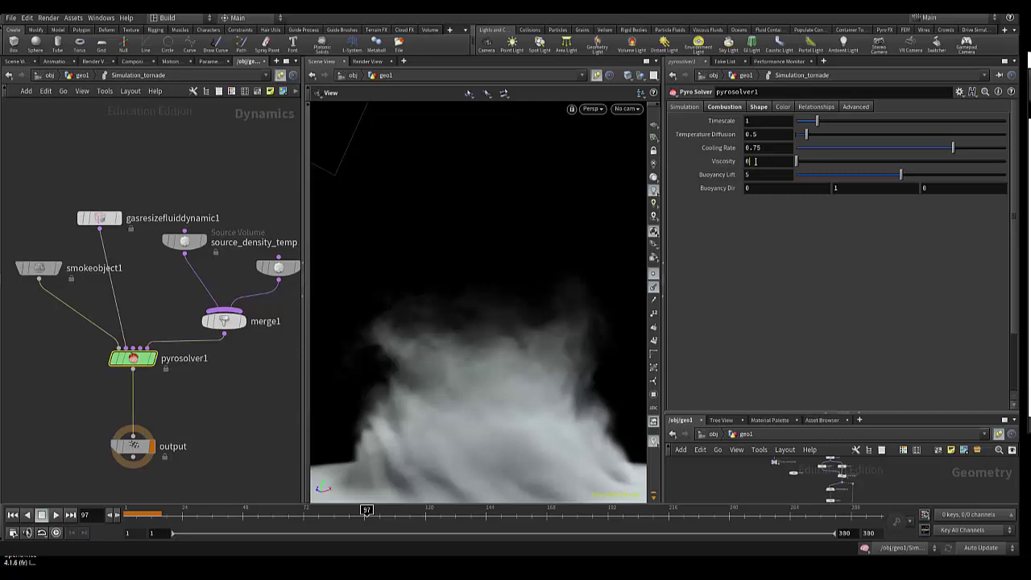
Step: Raise pyrosolver1's Viscosity to 1.83 and preview the thicker plume around frames 74–77
{"action": "double_click", "coordinate": [747, 161]}
{"action": "left_click_drag", "start_coordinate": [795, 161], "coordinate": [835, 162]}
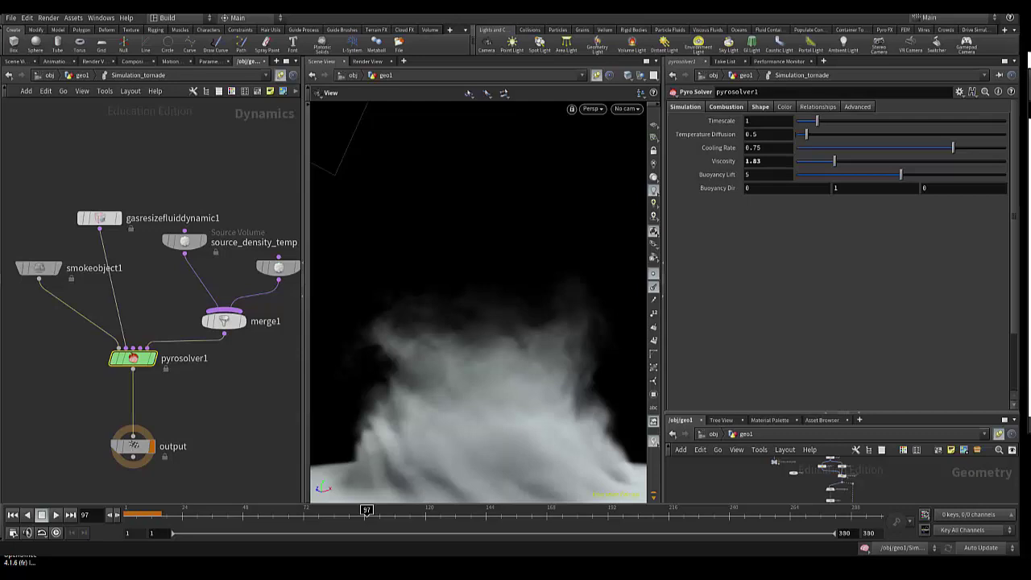
{"action": "key", "text": "Left"}
{"action": "key", "text": "Left"}
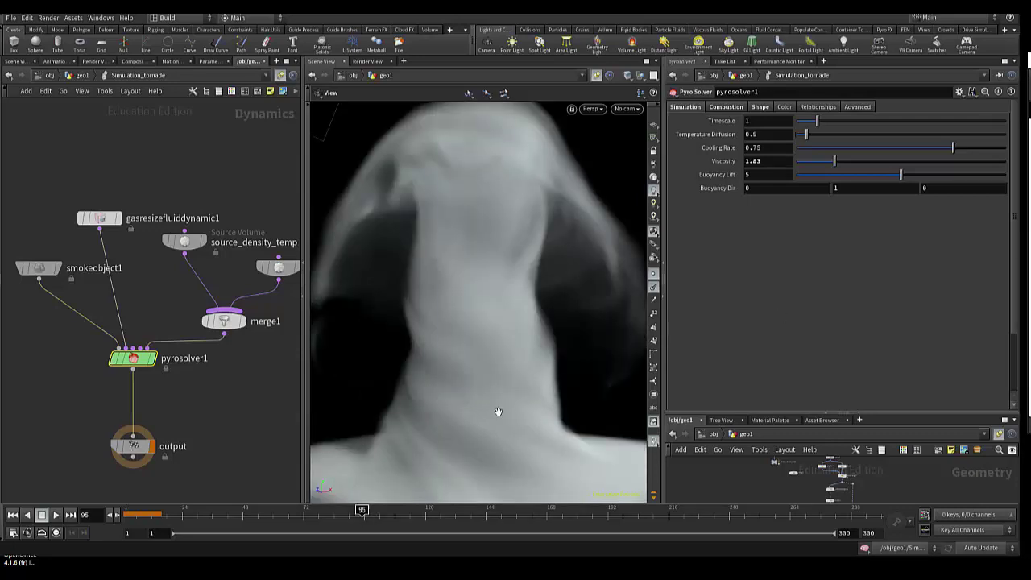
{"action": "left_click", "coordinate": [310, 514]}
{"action": "mouse_move", "coordinate": [309, 511]}
{"action": "left_mouse_down"}
{"action": "mouse_move", "coordinate": [345, 510]}
{"action": "mouse_move", "coordinate": [256, 509]}
{"action": "mouse_move", "coordinate": [323, 509]}
{"action": "left_mouse_up"}
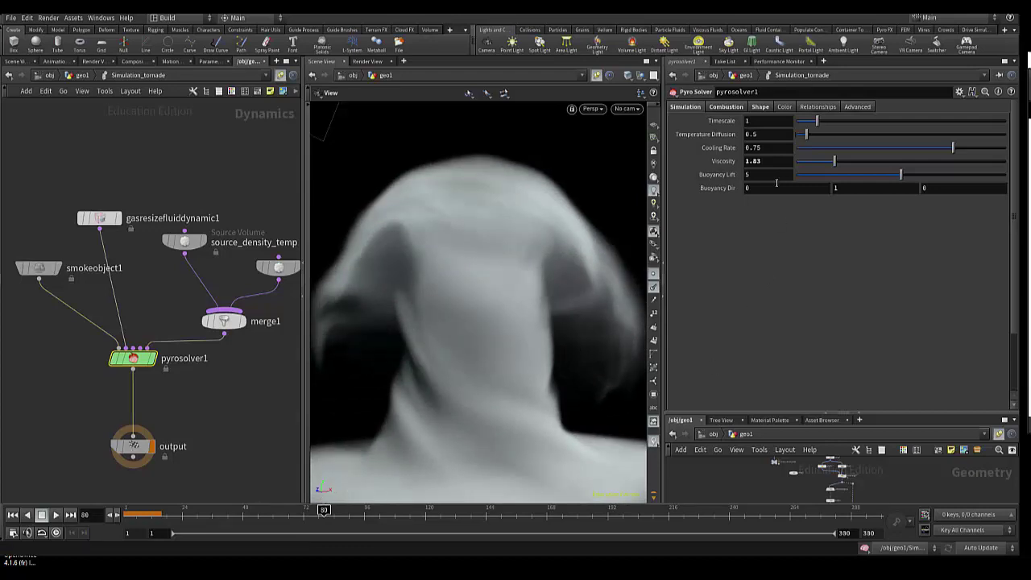
Step: Change Buoyancy Dir from 0, 1, 0 to 0, 0, 0 and Viscosity from 1.83 back to 0
{"action": "left_click", "coordinate": [857, 190]}
{"action": "left_click_drag", "start_coordinate": [856, 190], "coordinate": [826, 200]}
{"action": "type", "text": "0"}
{"action": "key", "text": "Return"}
{"action": "left_click", "coordinate": [775, 163]}
{"action": "type", "text": "0"}
{"action": "key", "text": "Return"}
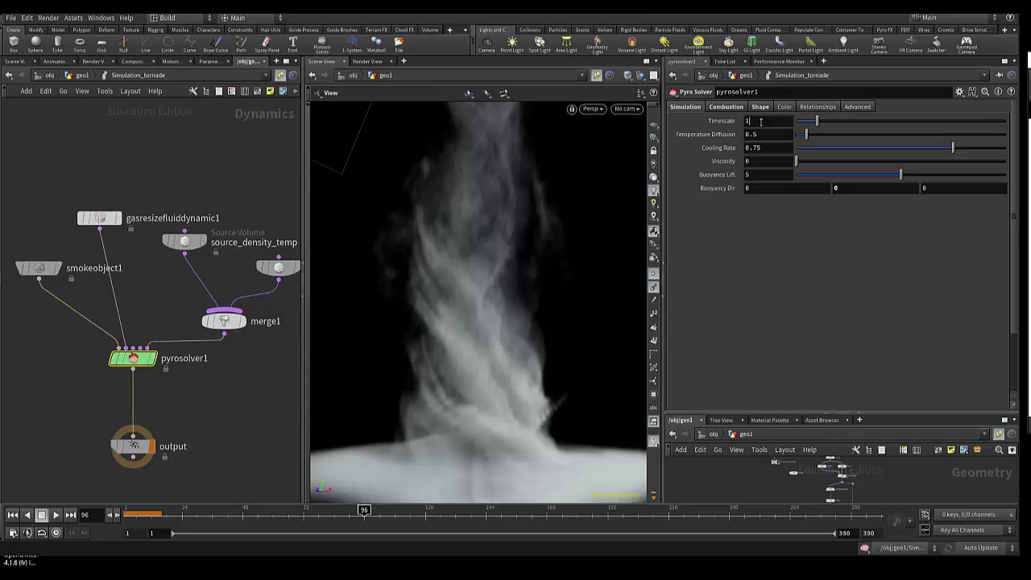
Step: Set pyrosolver1's Timescale to 3.5
{"action": "double_click", "coordinate": [749, 120]}
{"action": "type", "text": "3.5"}
{"action": "key", "text": "Return"}
Step: Tumble and zoom the viewport to frame the whole twisting tornado column
{"action": "left_click_drag", "start_coordinate": [505, 256], "coordinate": [495, 403]}
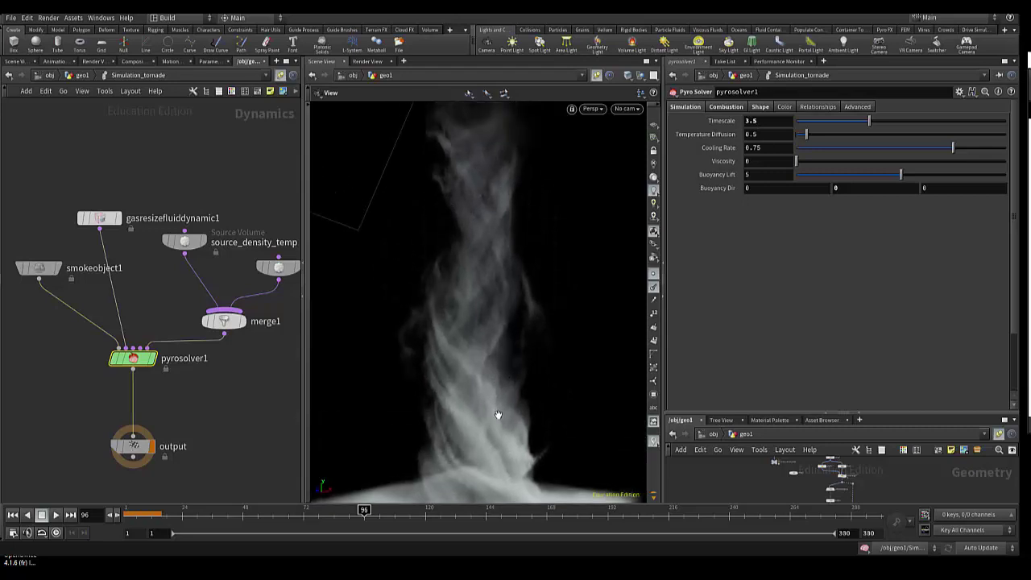
{"action": "scroll", "coordinate": [495, 404], "scroll_direction": "up", "scroll_amount": 1}
{"action": "scroll", "coordinate": [495, 404], "scroll_direction": "up", "scroll_amount": 1}
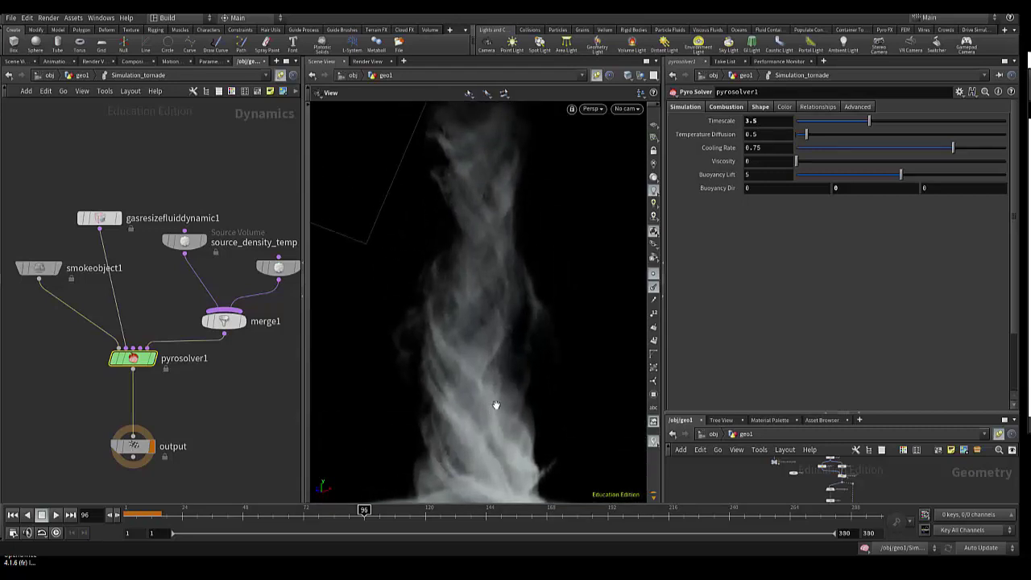
{"action": "left_click_drag", "start_coordinate": [488, 403], "coordinate": [483, 393]}
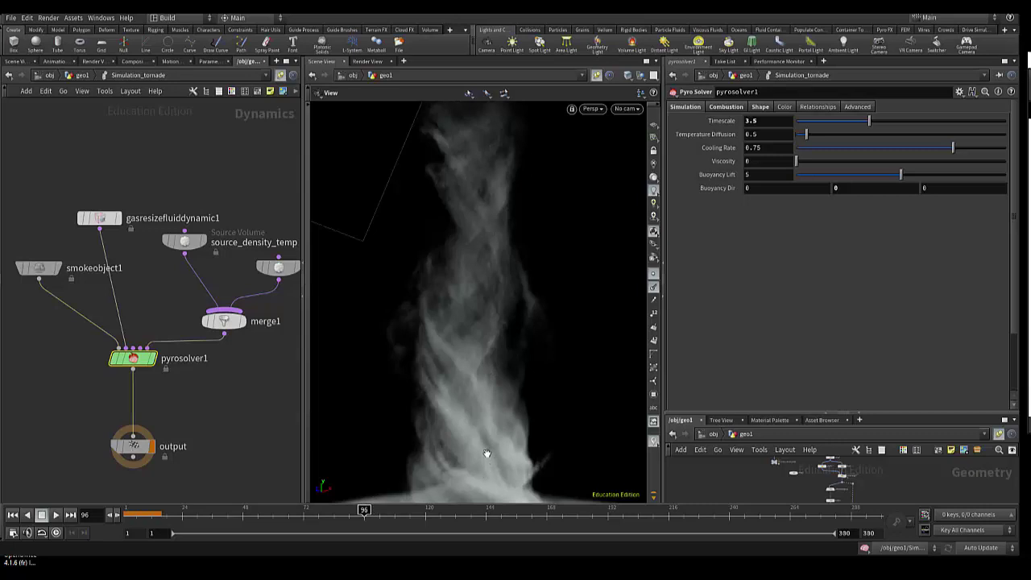
Step: Set pyrosolver1's Timescale to 0.5
{"action": "double_click", "coordinate": [775, 123]}
{"action": "type", "text": "0.5"}
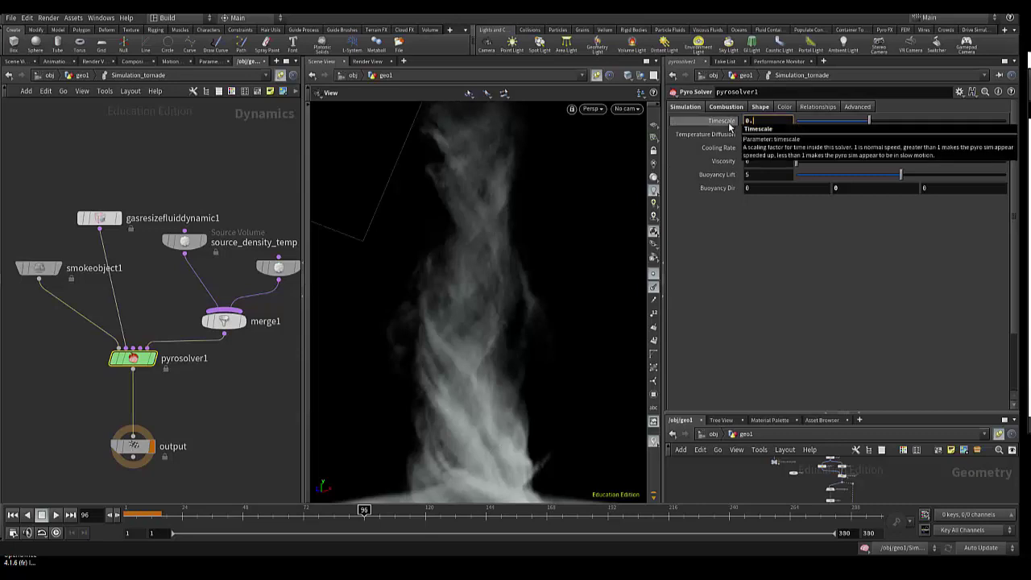
{"action": "key", "text": "Return"}
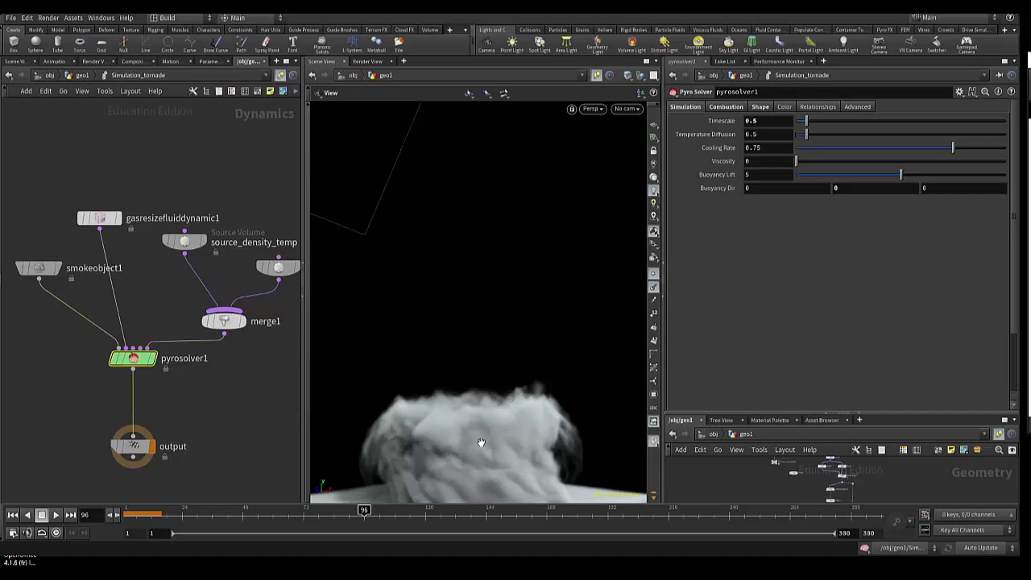
Step: Orbit around the low, billowing smoke mass to inspect it from the side and above
{"action": "mouse_move", "coordinate": [481, 444]}
{"action": "left_mouse_down"}
{"action": "mouse_move", "coordinate": [523, 495]}
{"action": "mouse_move", "coordinate": [490, 489]}
{"action": "left_mouse_up"}
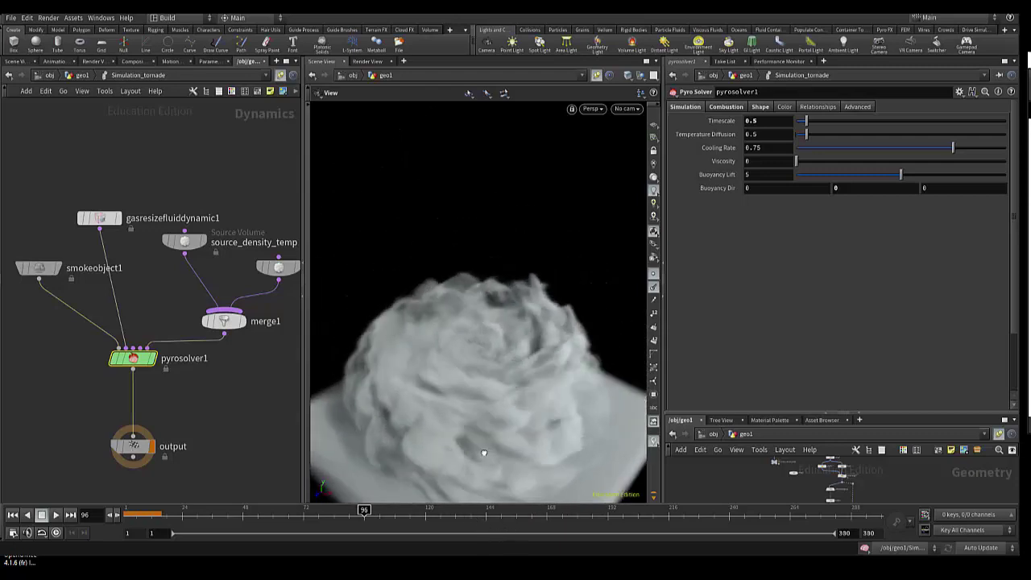
{"action": "left_click_drag", "start_coordinate": [489, 489], "coordinate": [389, 462]}
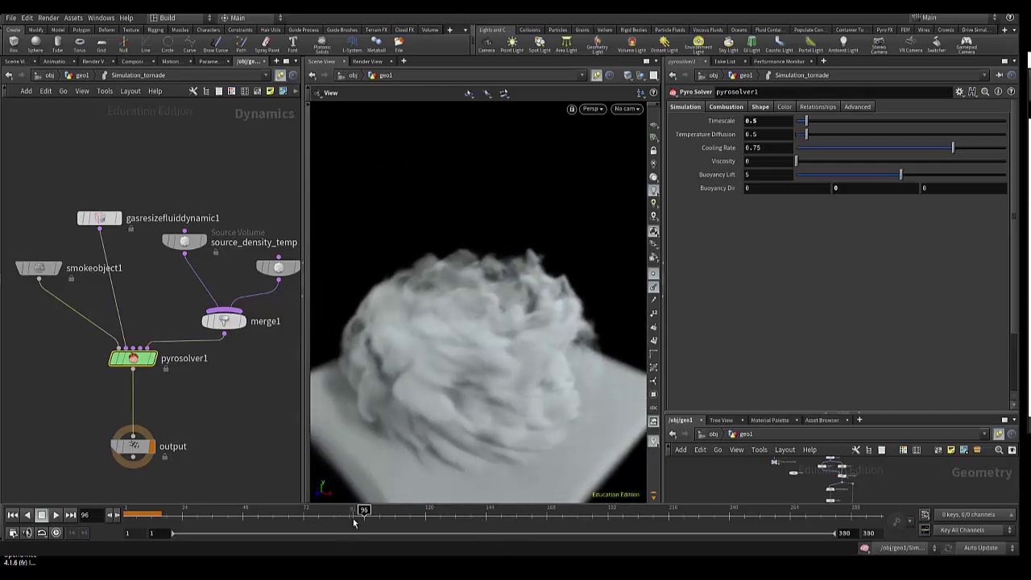
{"action": "mouse_move", "coordinate": [451, 408]}
{"action": "left_mouse_down"}
{"action": "mouse_move", "coordinate": [453, 372]}
{"action": "mouse_move", "coordinate": [442, 381]}
{"action": "left_mouse_up"}
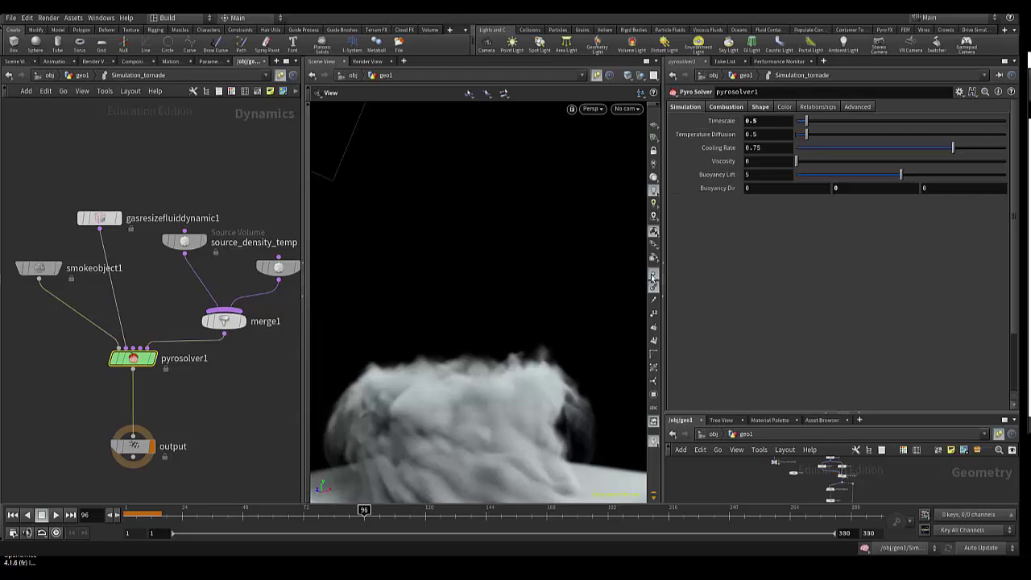
{"action": "mouse_move", "coordinate": [478, 425]}
{"action": "left_mouse_down"}
{"action": "mouse_move", "coordinate": [476, 458]}
{"action": "mouse_move", "coordinate": [460, 437]}
{"action": "mouse_move", "coordinate": [483, 441]}
{"action": "mouse_move", "coordinate": [499, 308]}
{"action": "mouse_move", "coordinate": [497, 398]}
{"action": "mouse_move", "coordinate": [472, 349]}
{"action": "mouse_move", "coordinate": [483, 438]}
{"action": "mouse_move", "coordinate": [471, 396]}
{"action": "left_mouse_up"}
{"action": "scroll", "coordinate": [467, 427], "scroll_direction": "up", "scroll_amount": 3}
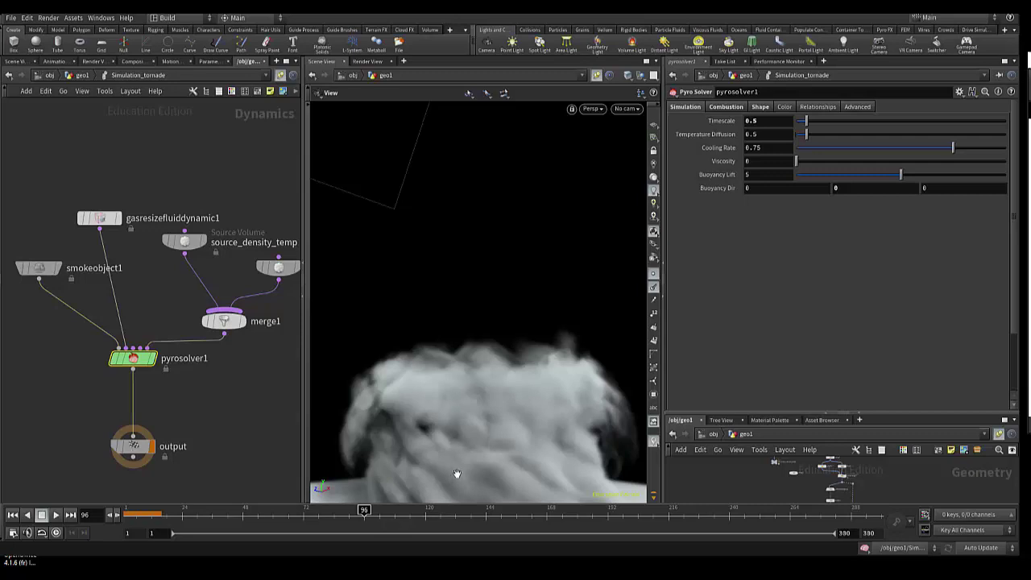
{"action": "mouse_move", "coordinate": [456, 475]}
{"action": "left_mouse_down"}
{"action": "mouse_move", "coordinate": [444, 425]}
{"action": "mouse_move", "coordinate": [445, 460]}
{"action": "left_mouse_up"}
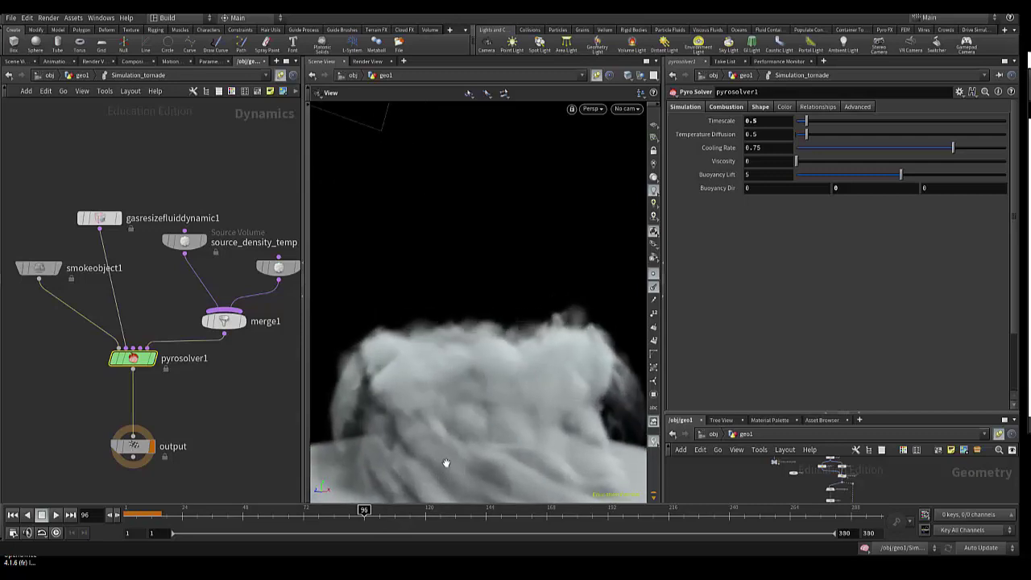
{"action": "mouse_move", "coordinate": [482, 424]}
{"action": "left_mouse_down"}
{"action": "mouse_move", "coordinate": [477, 456]}
{"action": "mouse_move", "coordinate": [444, 400]}
{"action": "mouse_move", "coordinate": [439, 419]}
{"action": "left_mouse_up"}
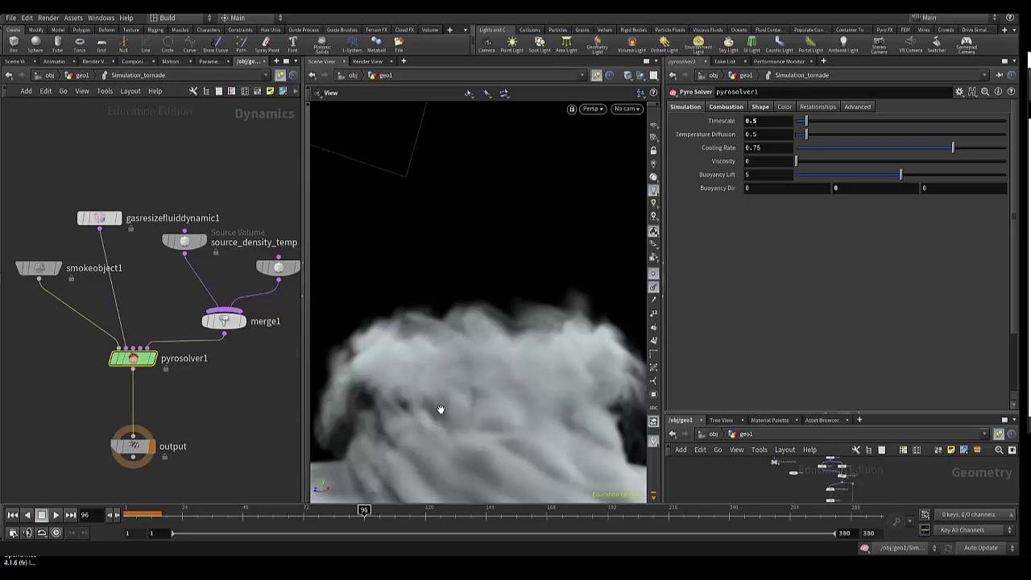